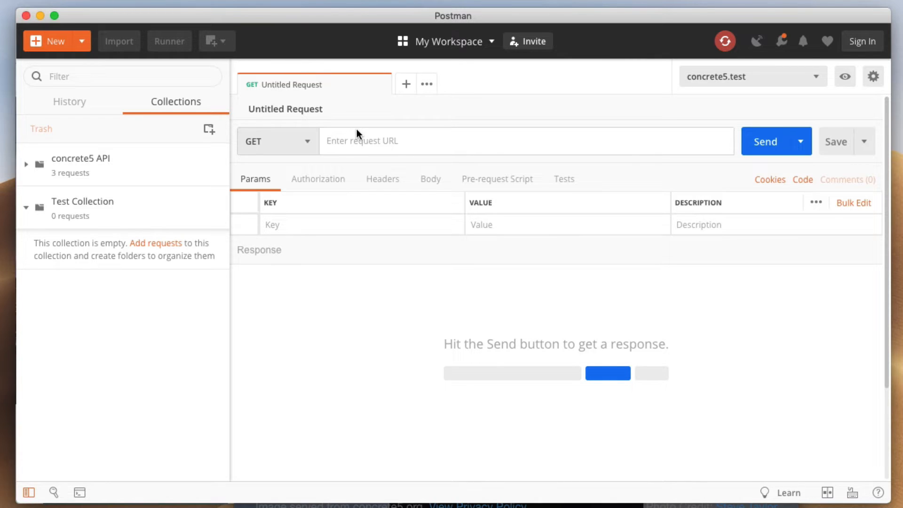
left_click(357, 141)
type("http://c")
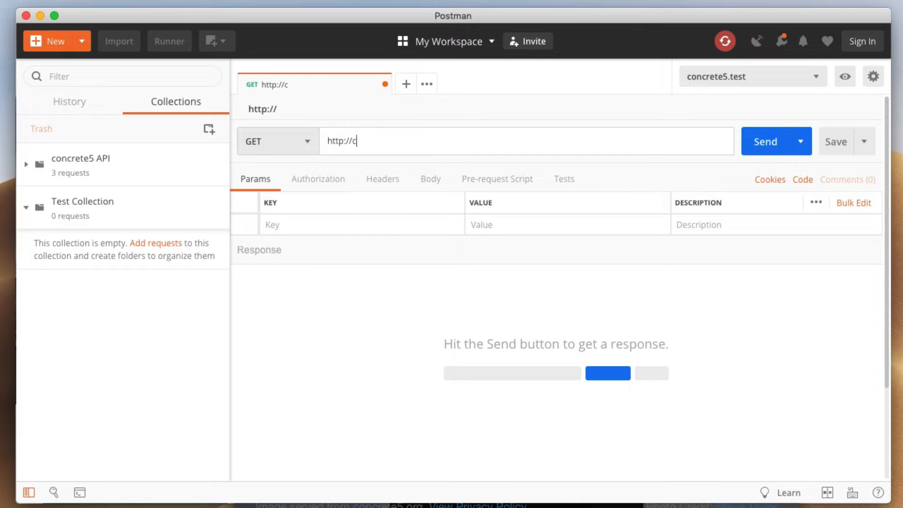
type("oncrete5.test")
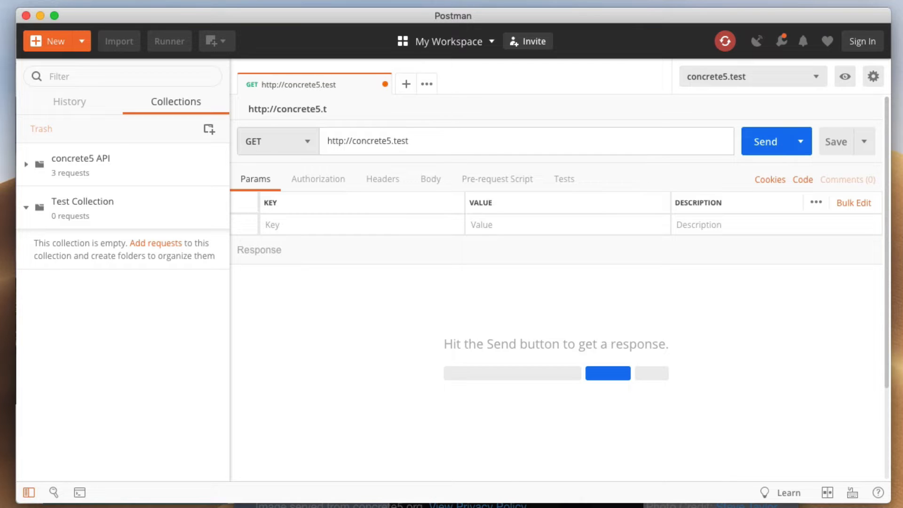
type("/ccm/api/v1/s")
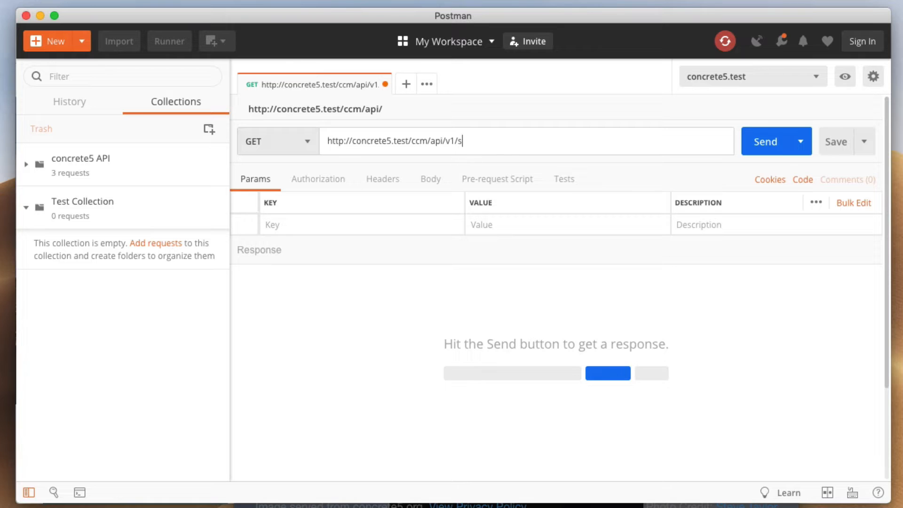
type("ystem/info")
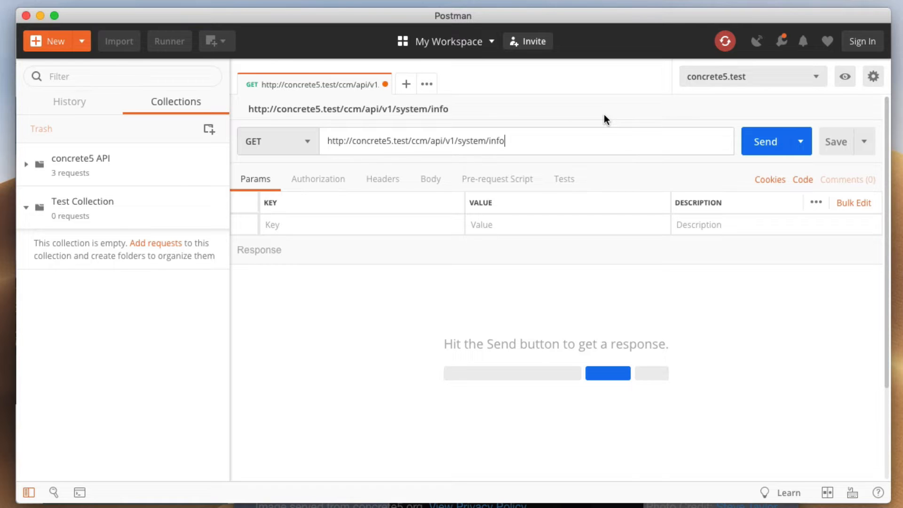
left_click(774, 142)
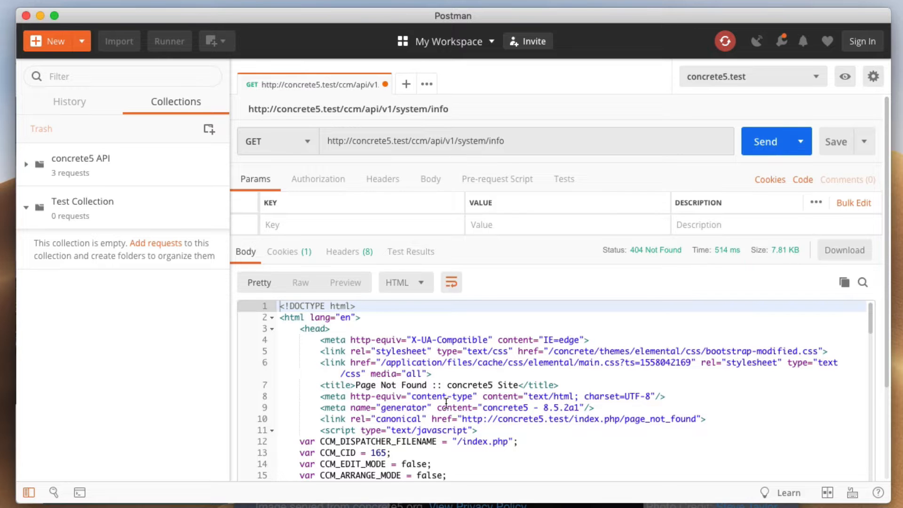
Scroll through the 404 Not Found HTML response body, then back to the top
scroll(423, 379, "down", 5)
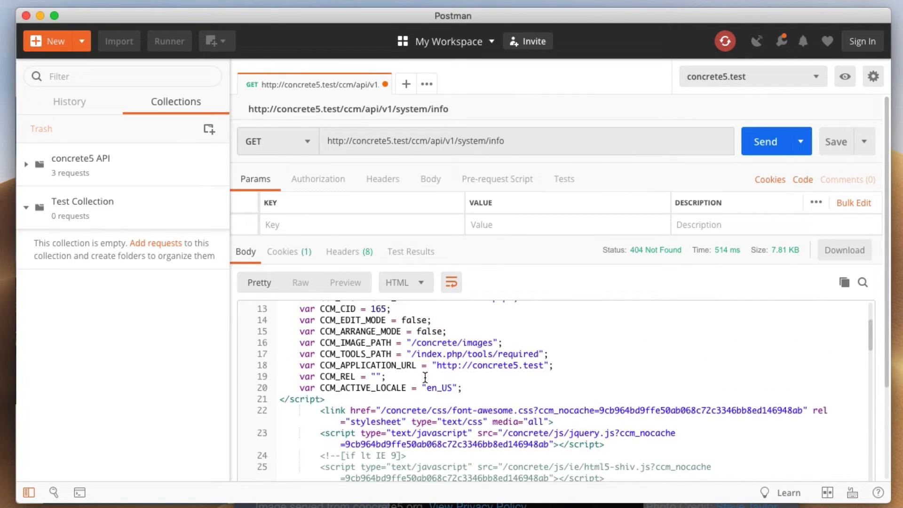
scroll(425, 377, "down", 12)
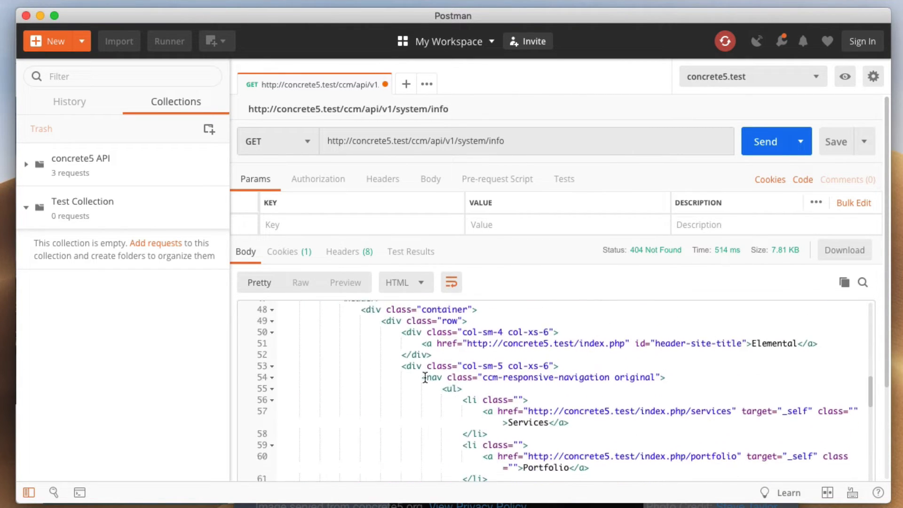
scroll(425, 377, "down", 13)
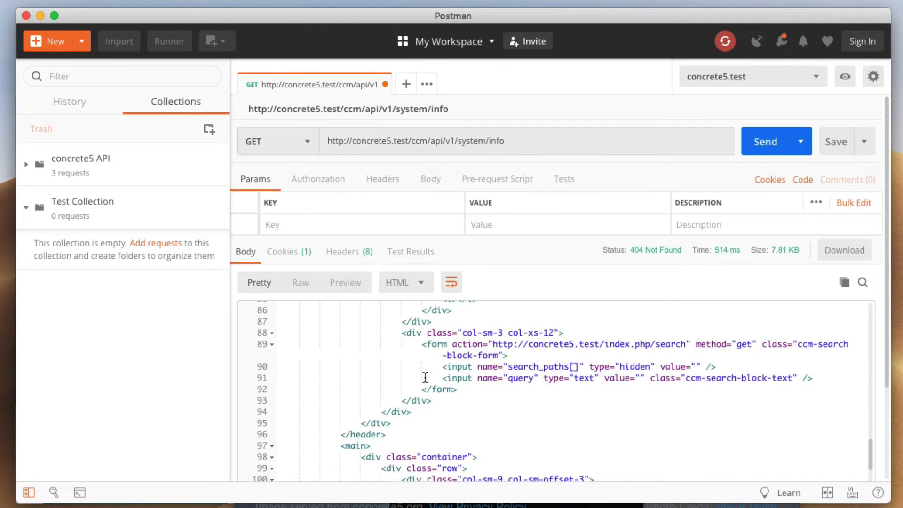
scroll(426, 377, "down", 5)
scroll(470, 365, "up", 18)
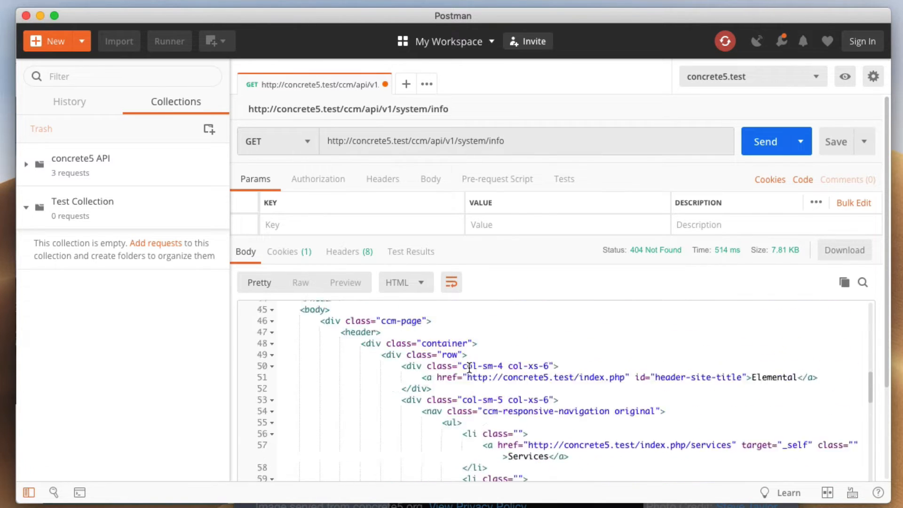
scroll(470, 367, "up", 12)
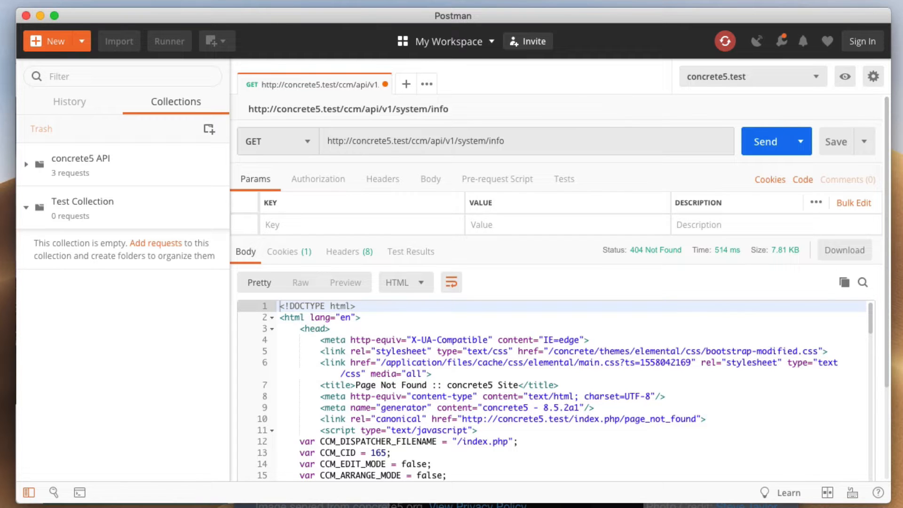
In concrete5's System & Settings > API Settings, tick Enable API and save
key("super+Tab")
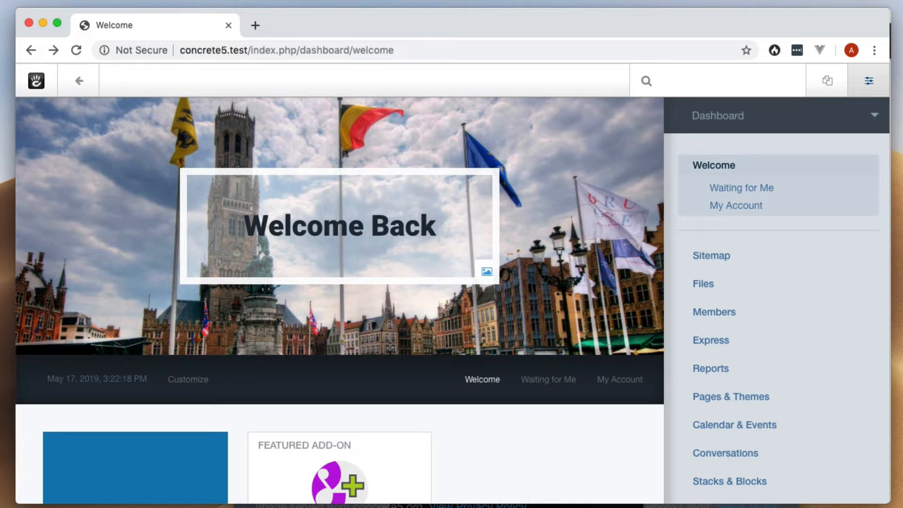
scroll(734, 315, "down", 5)
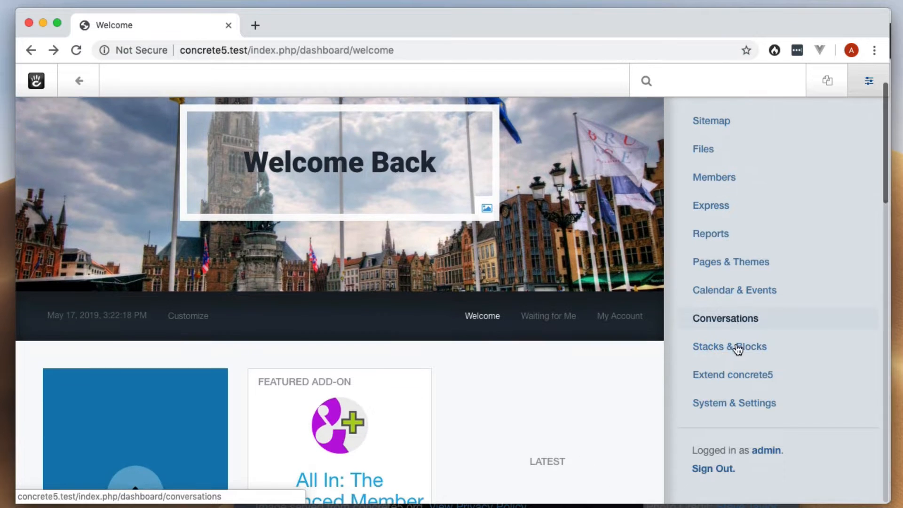
left_click(743, 412)
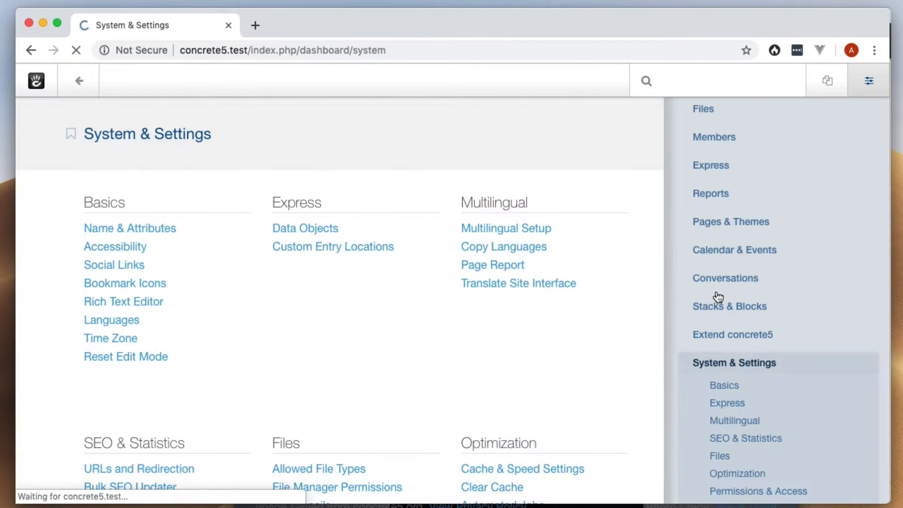
scroll(388, 344, "down", 17)
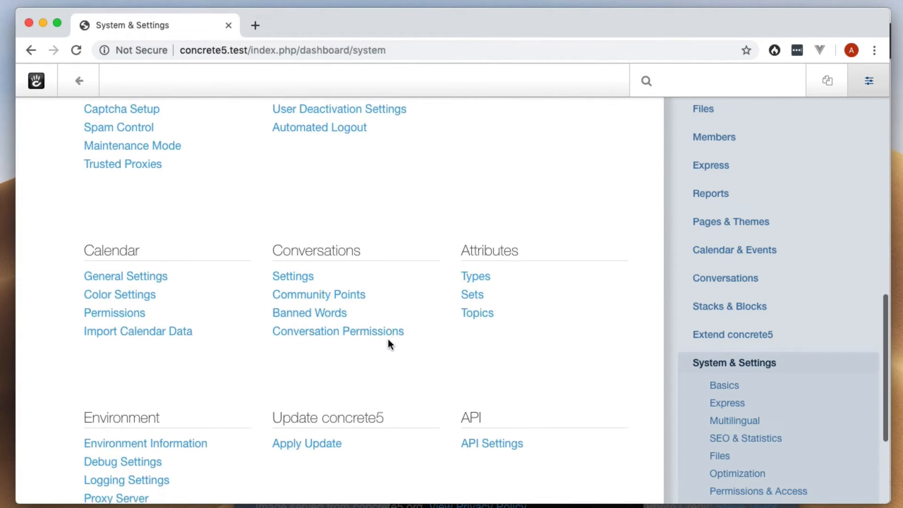
scroll(388, 338, "down", 1)
left_click(487, 280)
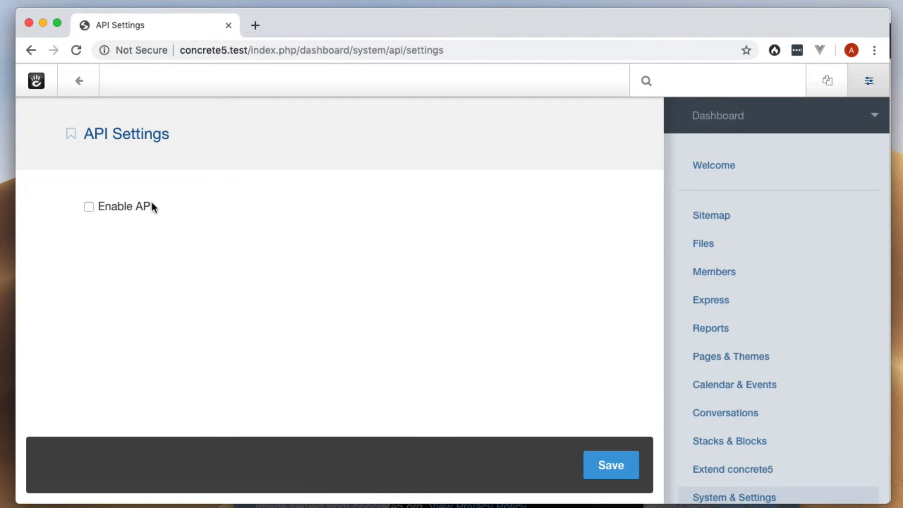
left_click(152, 203)
left_click(619, 465)
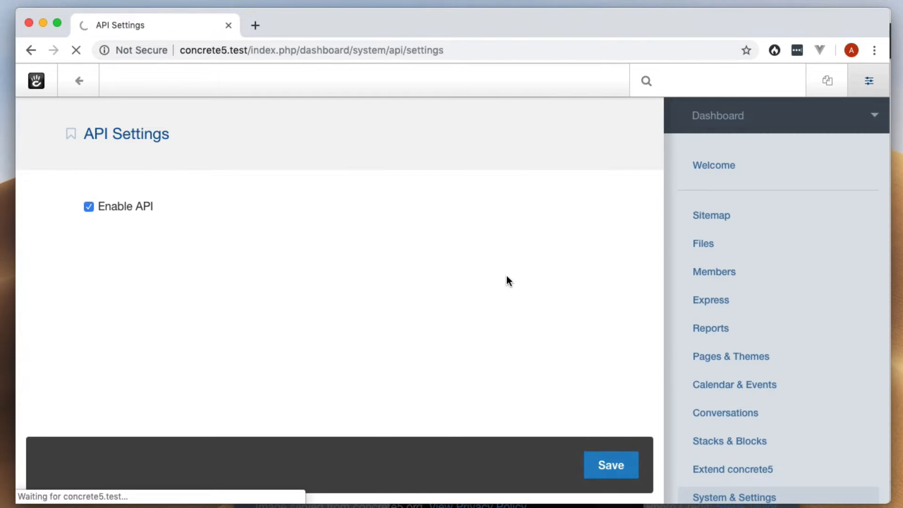
scroll(479, 263, "down", 3)
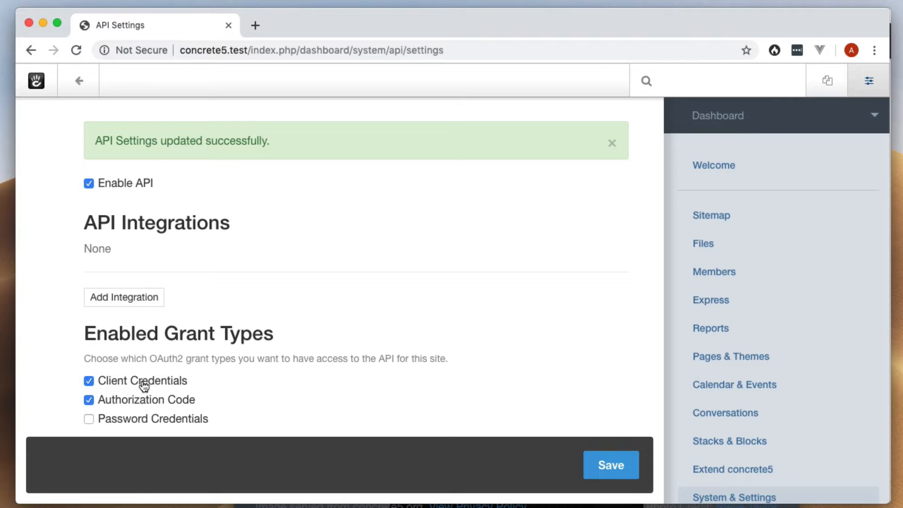
Add an OAuth2 integration named 'Postman Demo' with the redirect left empty
left_click(150, 297)
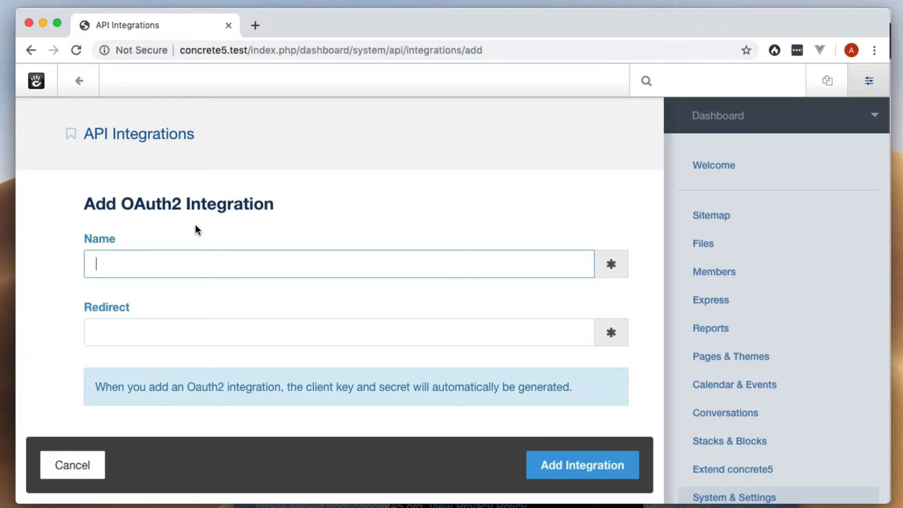
type("Postman Demo")
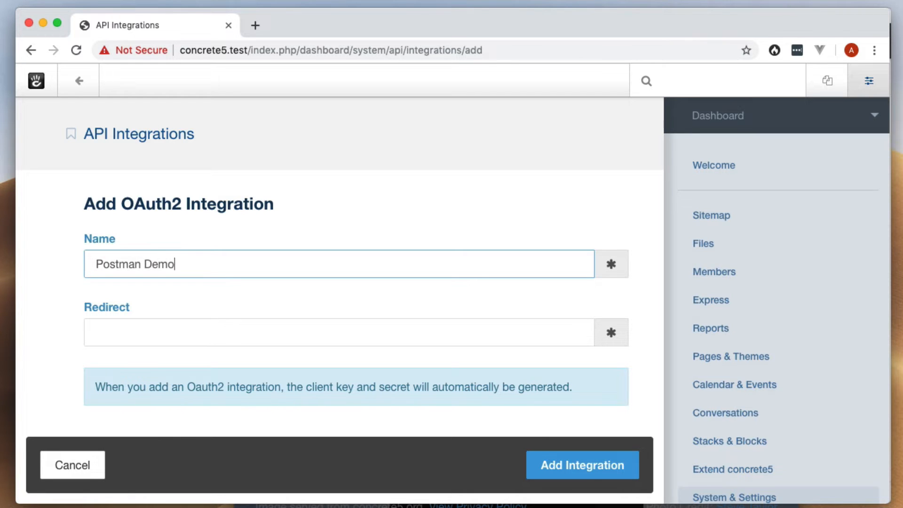
scroll(325, 298, "down", 3)
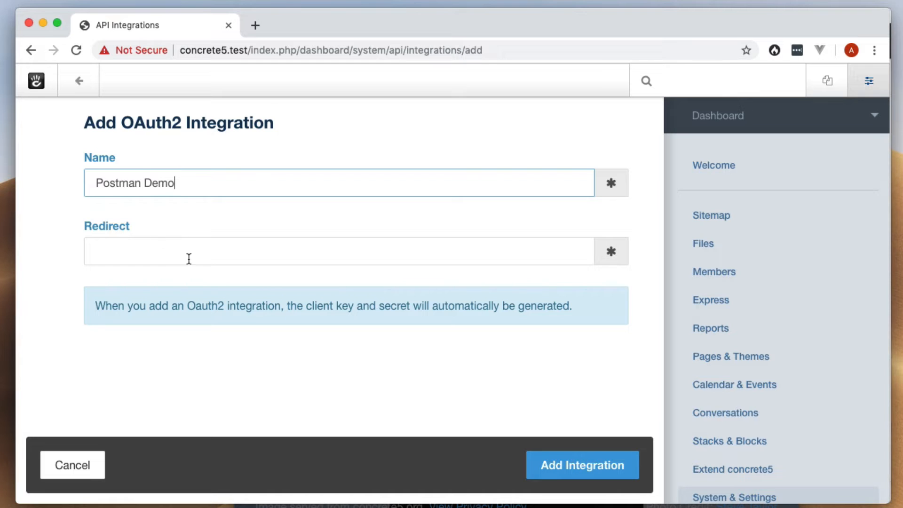
scroll(189, 262, "down", 1)
scroll(189, 262, "up", 2)
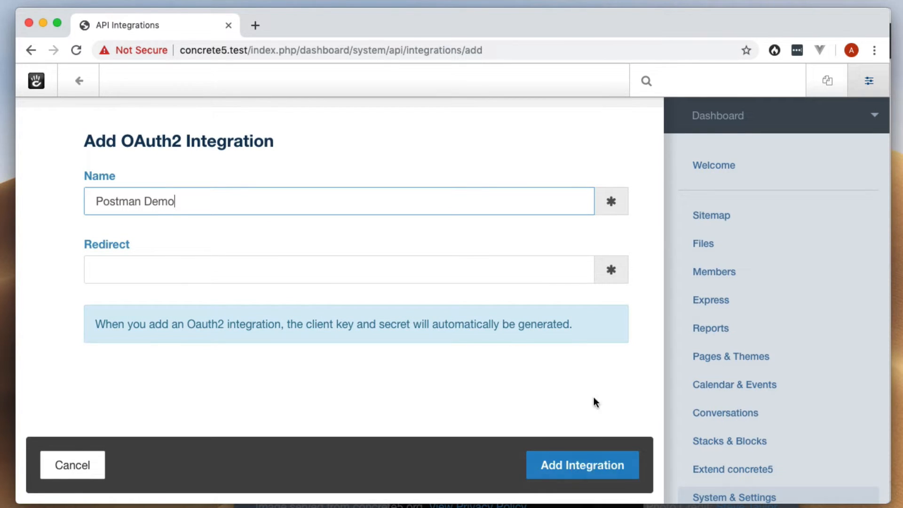
left_click(580, 465)
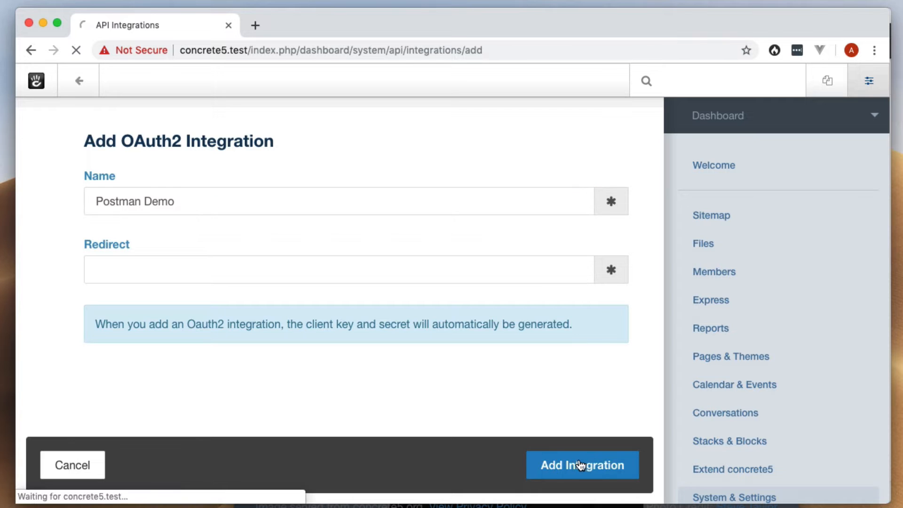
Copy the Postman Demo integration's client ID
scroll(456, 329, "down", 5)
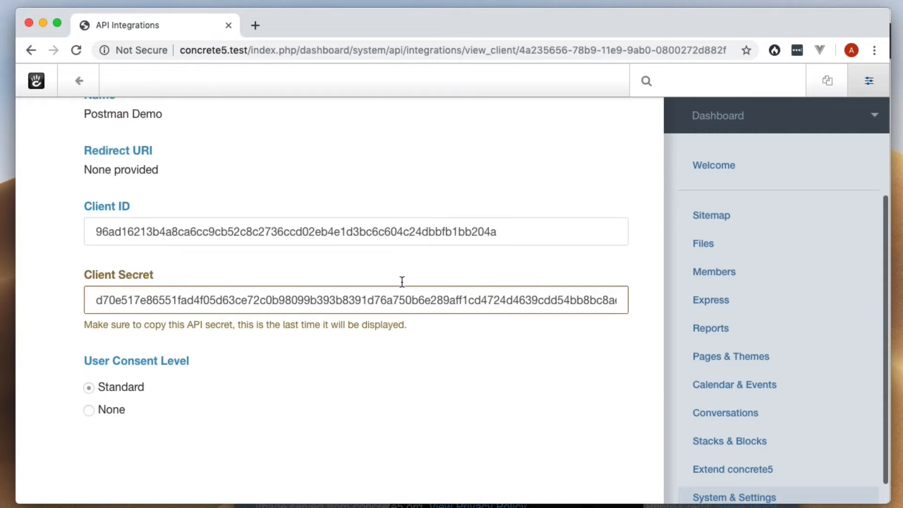
scroll(293, 241, "up", 2)
double_click(224, 278)
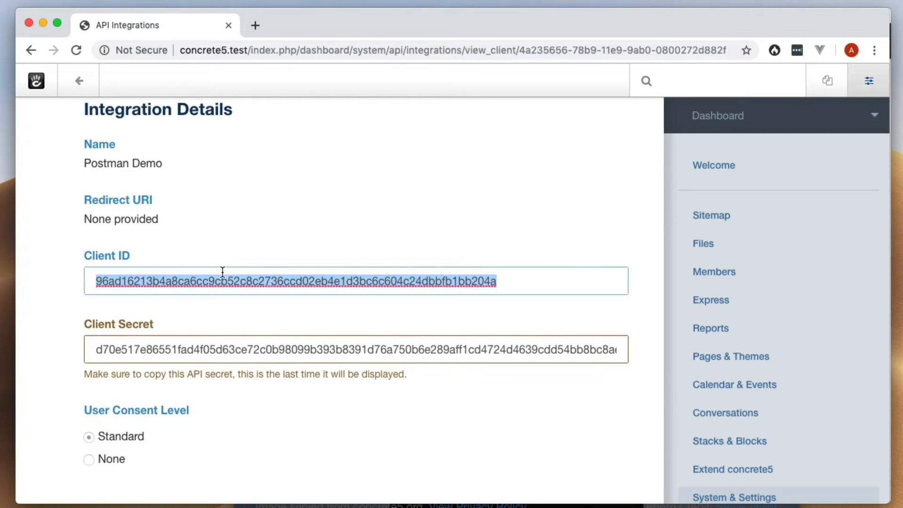
double_click(207, 347)
left_click(239, 324)
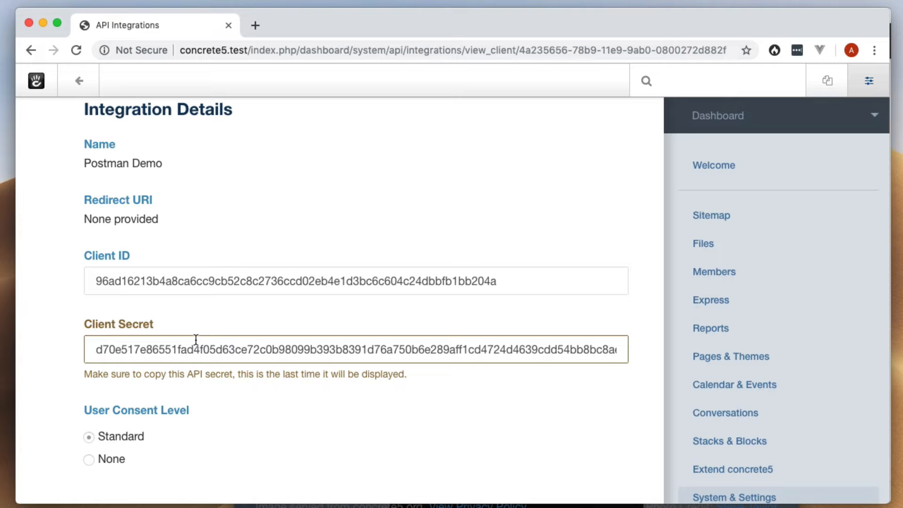
scroll(180, 399, "down", 3)
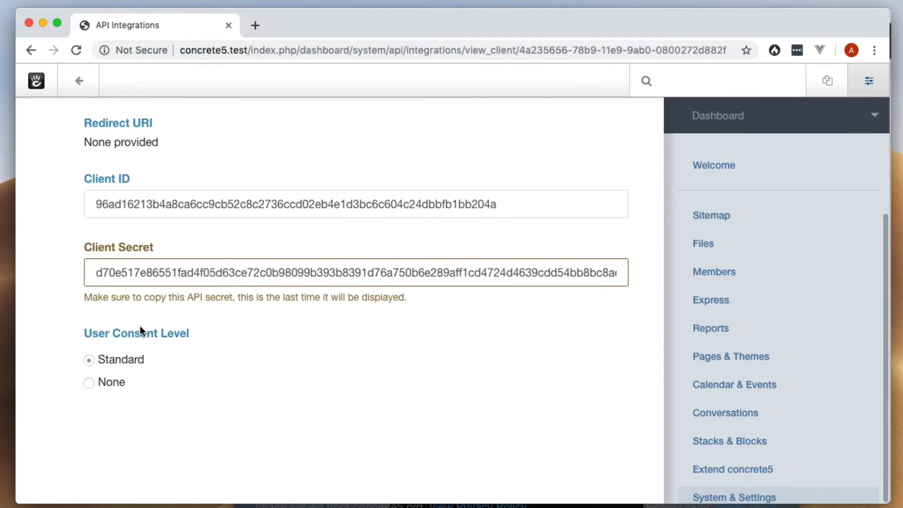
scroll(139, 326, "up", 3)
scroll(140, 325, "up", 2)
scroll(139, 326, "down", 4)
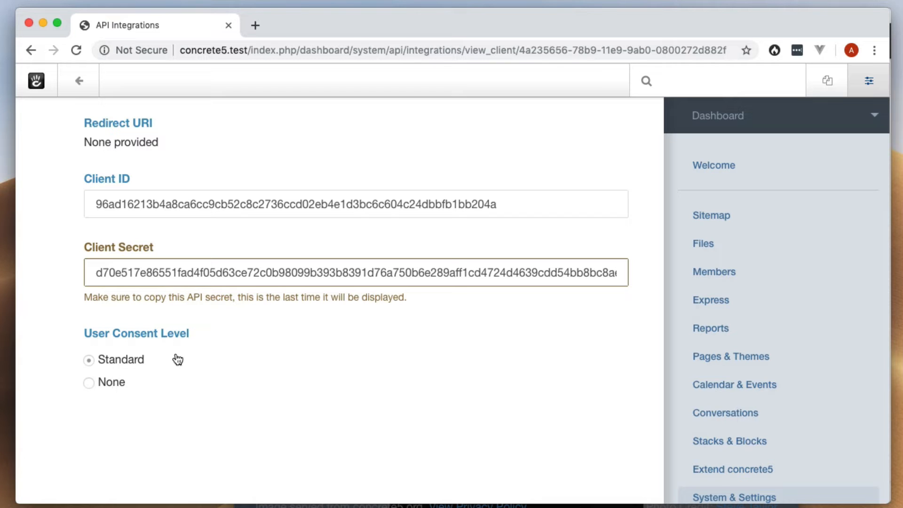
scroll(176, 358, "up", 5)
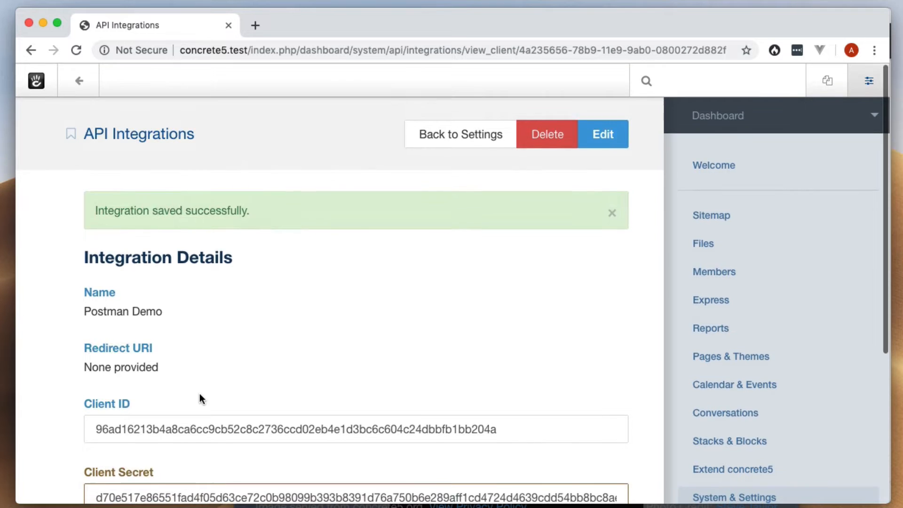
scroll(200, 393, "down", 1)
left_click(297, 393)
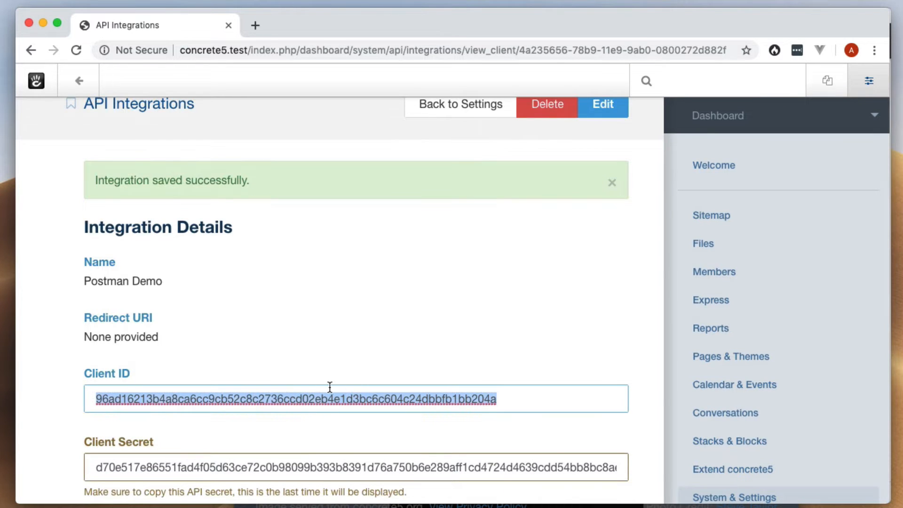
key("super+Tab")
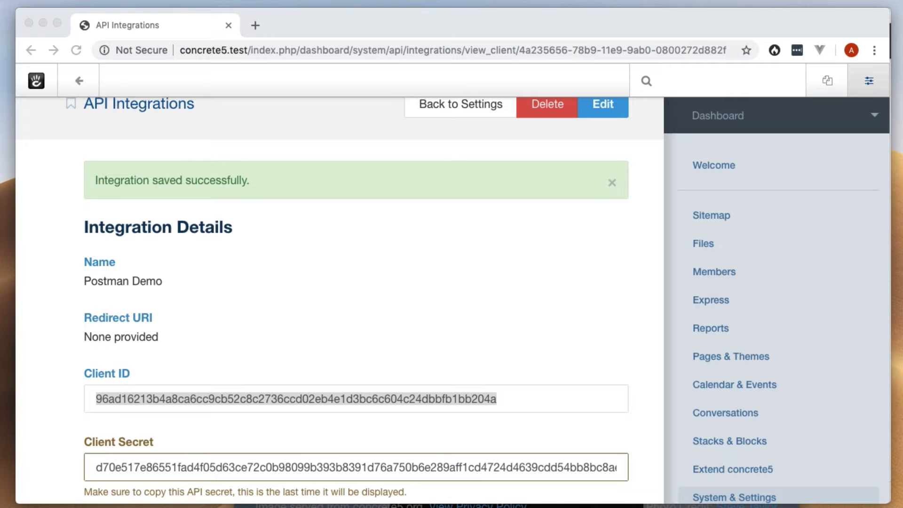
Copy the integration's client secret and return to Postman
left_click(601, 456)
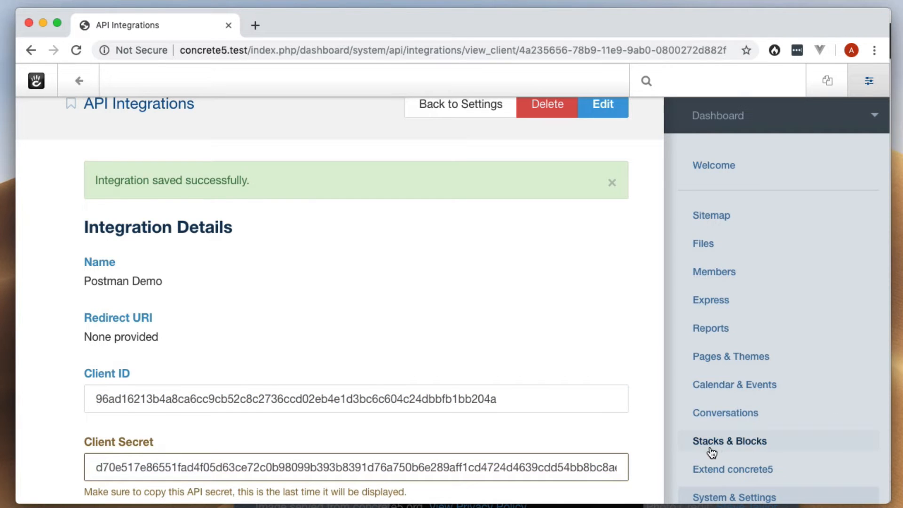
key("super+a")
key("super+Tab")
key("super+Tab")
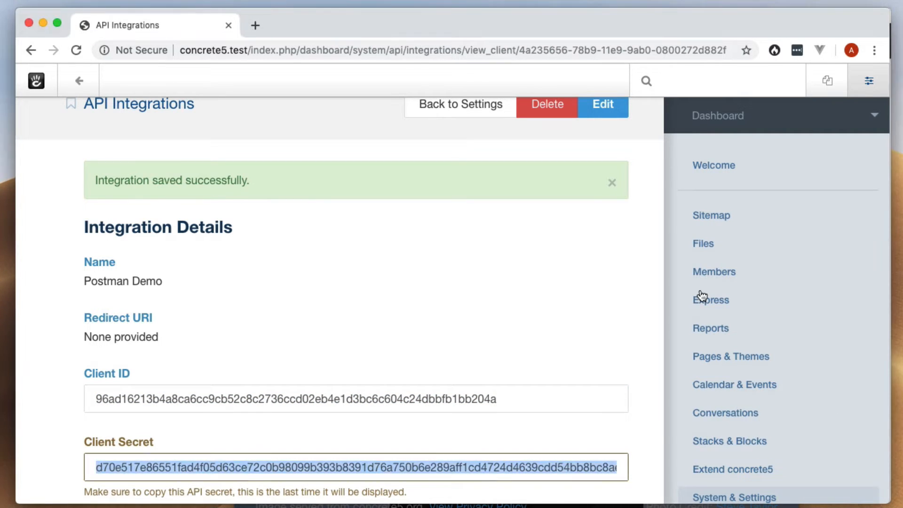
left_click(545, 289)
scroll(545, 289, "down", 3)
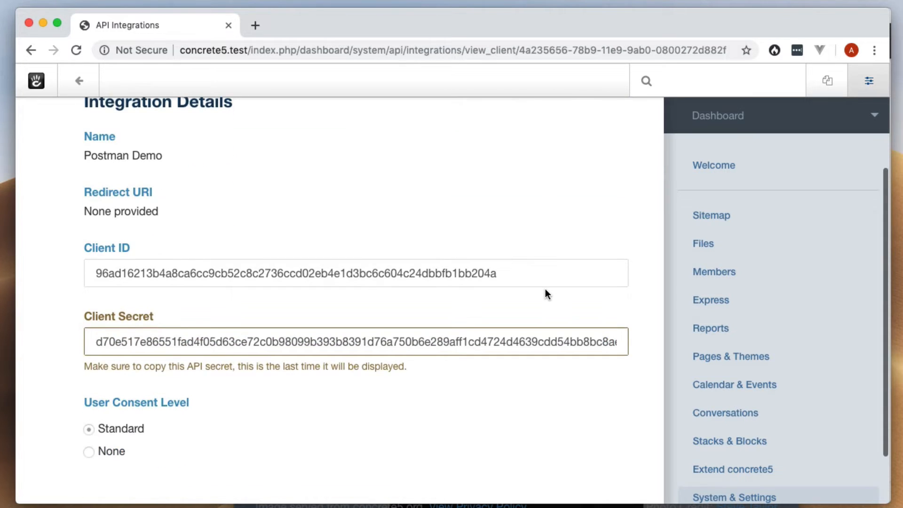
scroll(545, 289, "up", 3)
key("super+Tab")
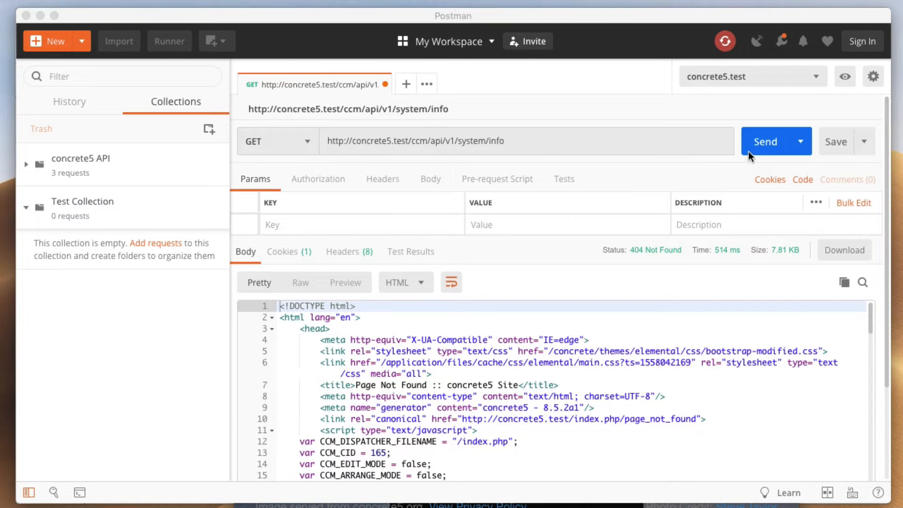
Resend the system/info request, now getting 401 Unauthorized for a missing Authorization header
left_click(757, 141)
left_click(760, 140)
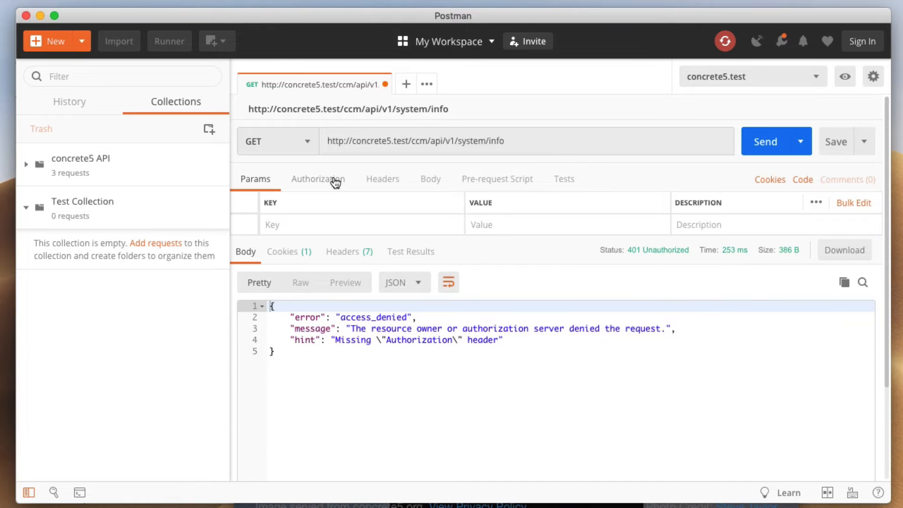
Set the request's authorization type to OAuth 2.0 and inspect the existing access token
left_click(318, 180)
left_click(370, 236)
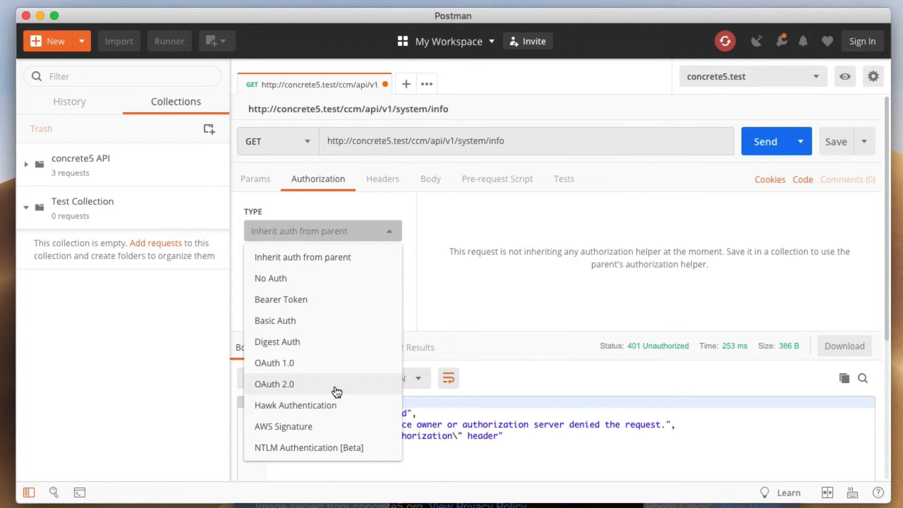
left_click(336, 389)
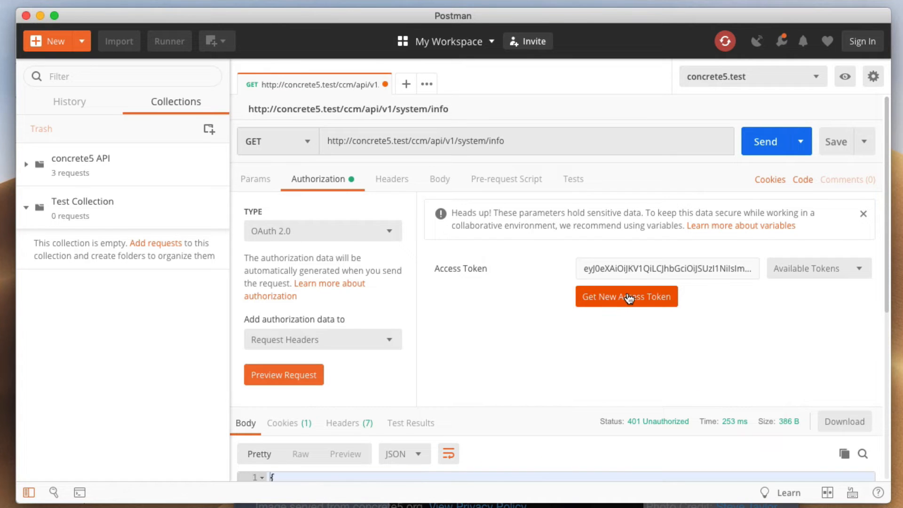
double_click(700, 270)
left_click(806, 300)
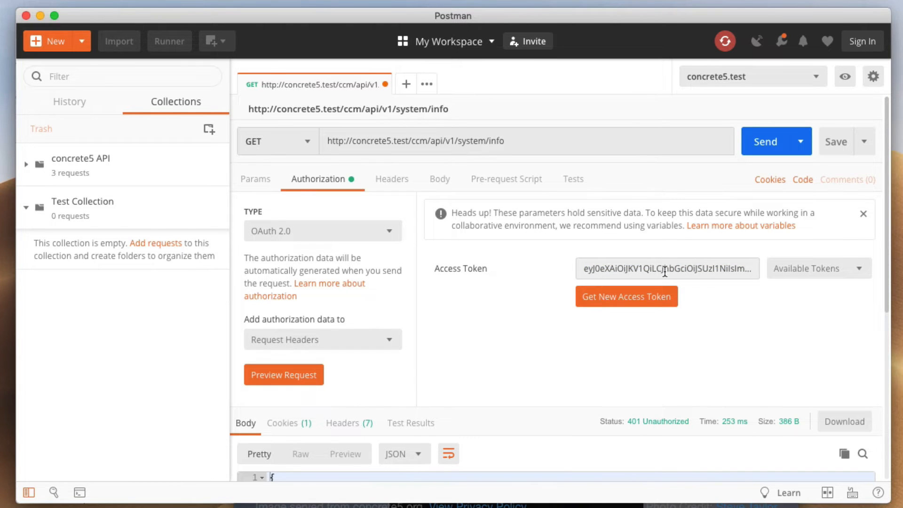
triple_click(665, 272)
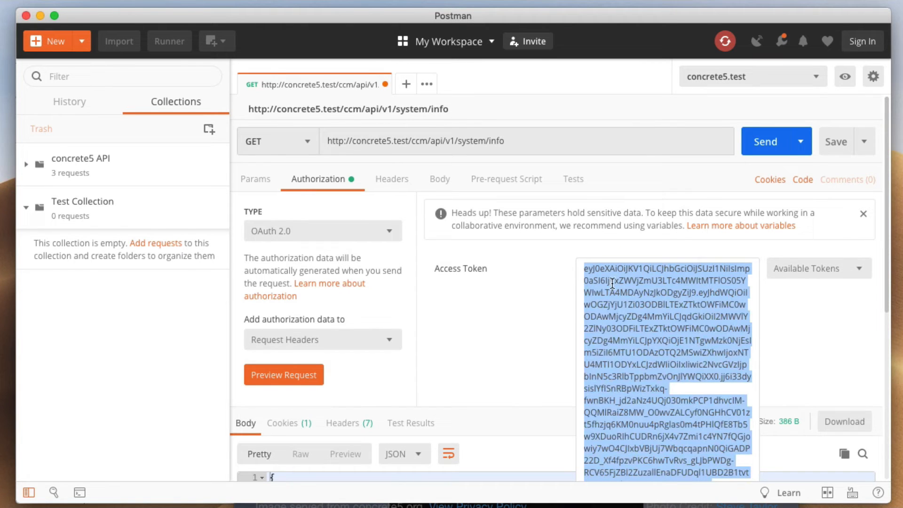
left_click(795, 295)
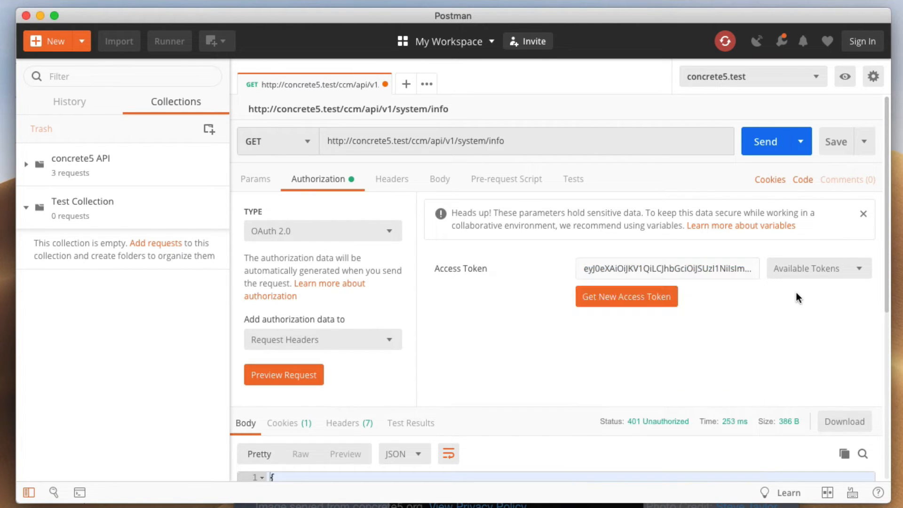
Start a new access token named 'System Info Token' using the Client Credentials grant type
left_click(635, 299)
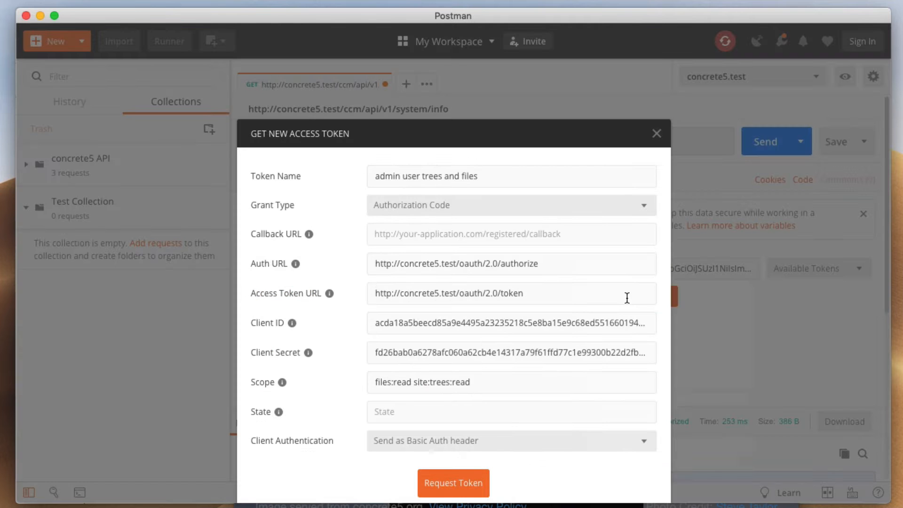
triple_click(471, 175)
key("BackSpace")
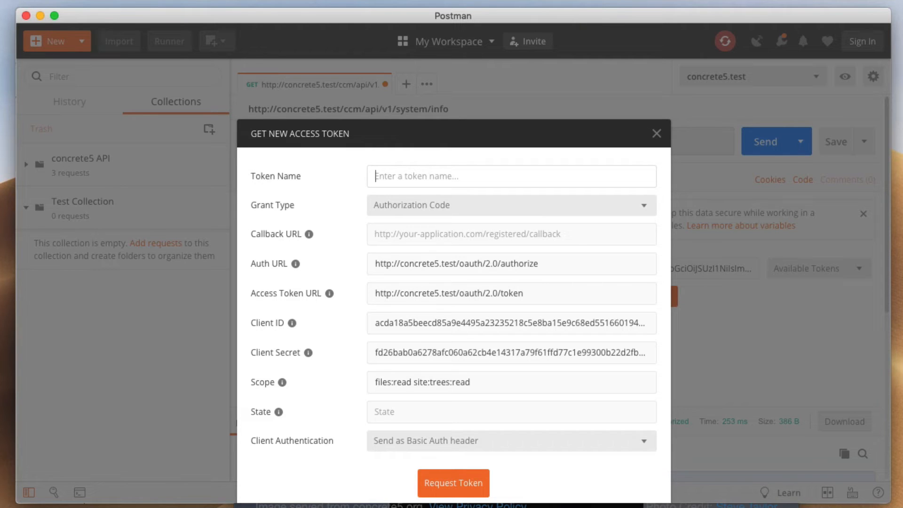
type("System Info Token")
left_click(461, 213)
left_click(465, 289)
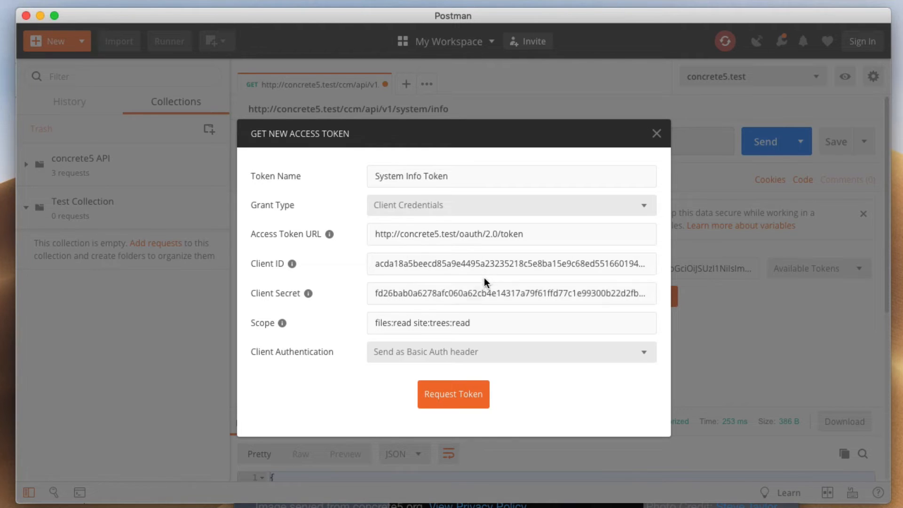
triple_click(469, 238)
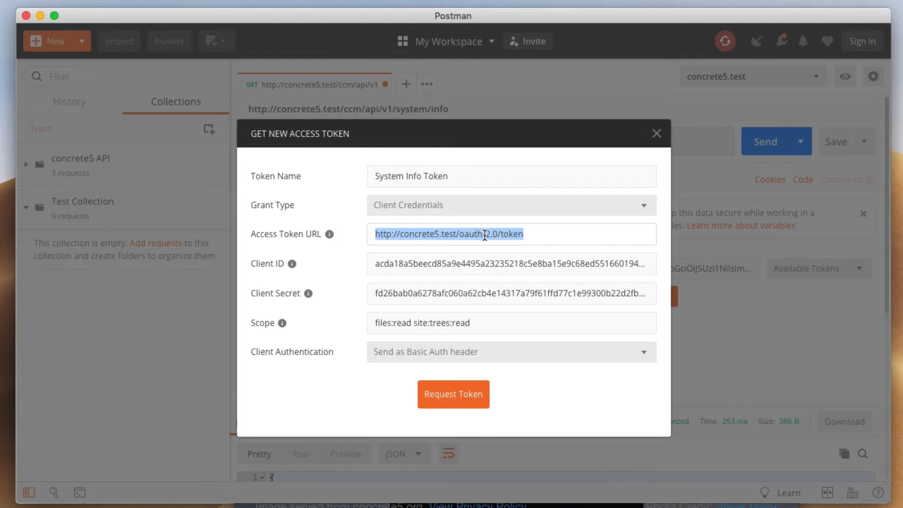
Replace the token form's client ID and secret with the Postman Demo integration's values
left_click(442, 255)
key("super+a")
key("super+Tab")
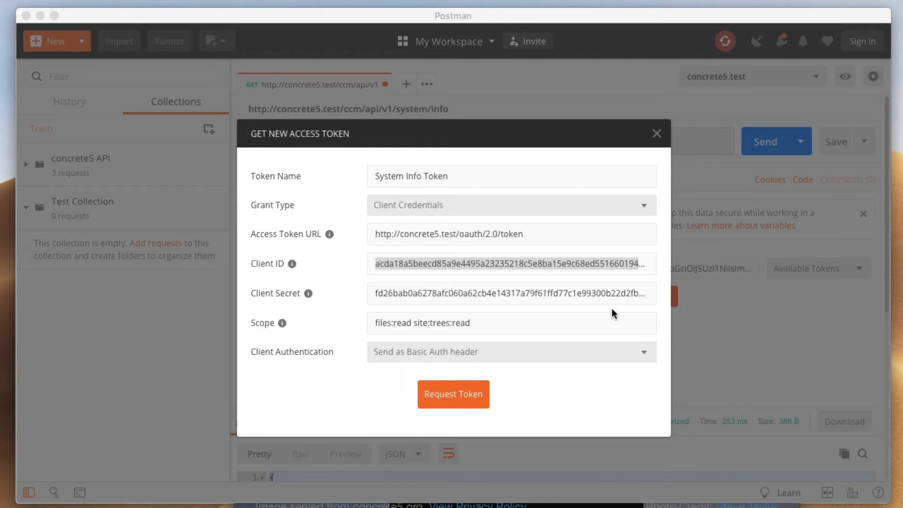
left_click(512, 260)
key("super+v")
left_click(556, 306)
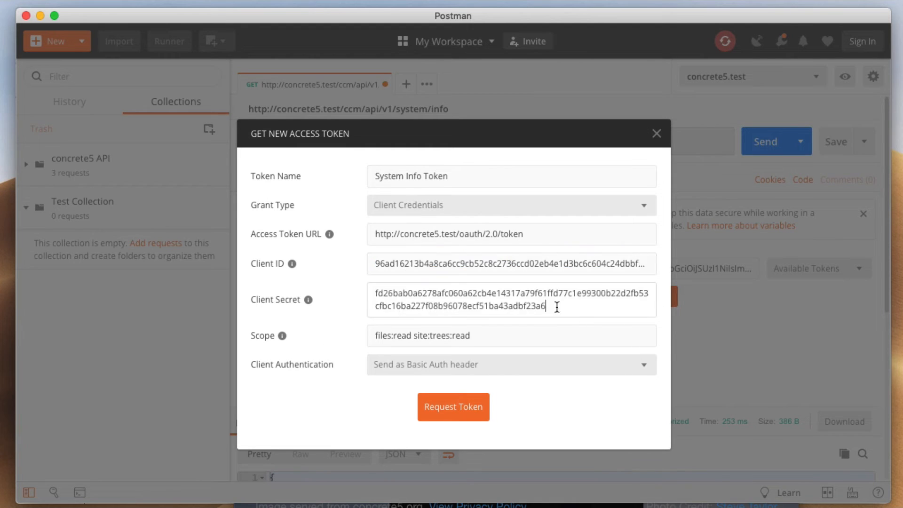
key("super+Tab")
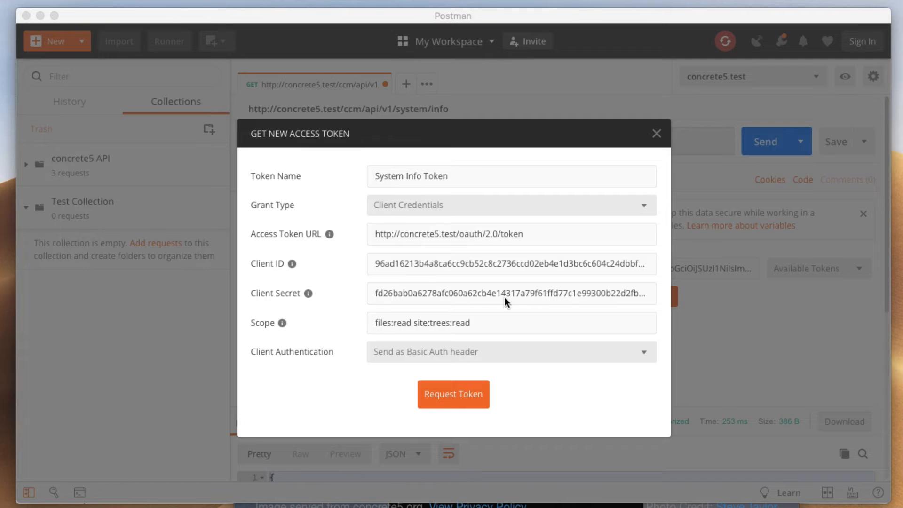
left_click(504, 298)
key("super+a")
key("super+v")
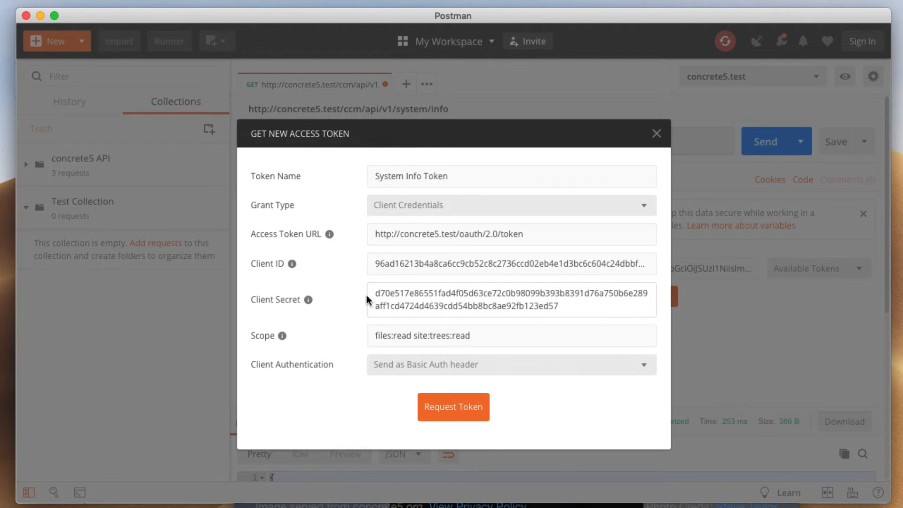
Change the token scope to system:info:read
left_click(451, 329)
double_click(417, 324)
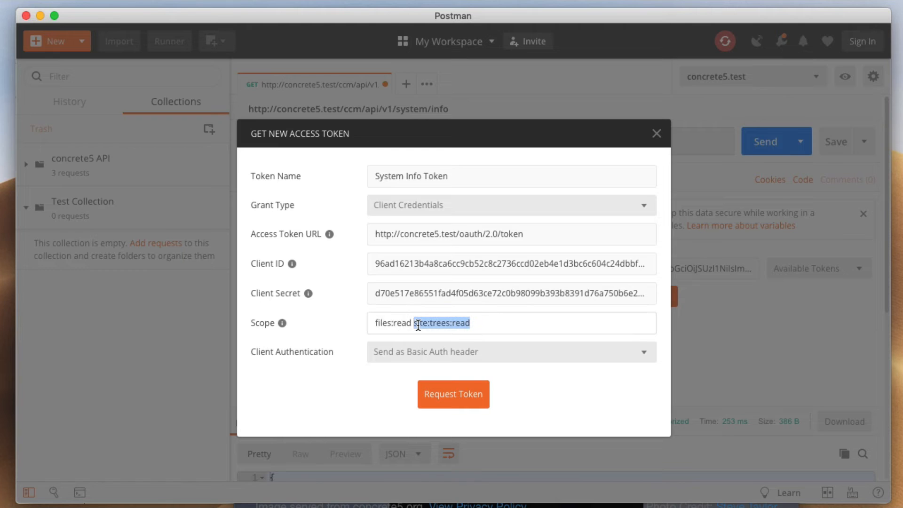
triple_click(418, 324)
type("system:info:read")
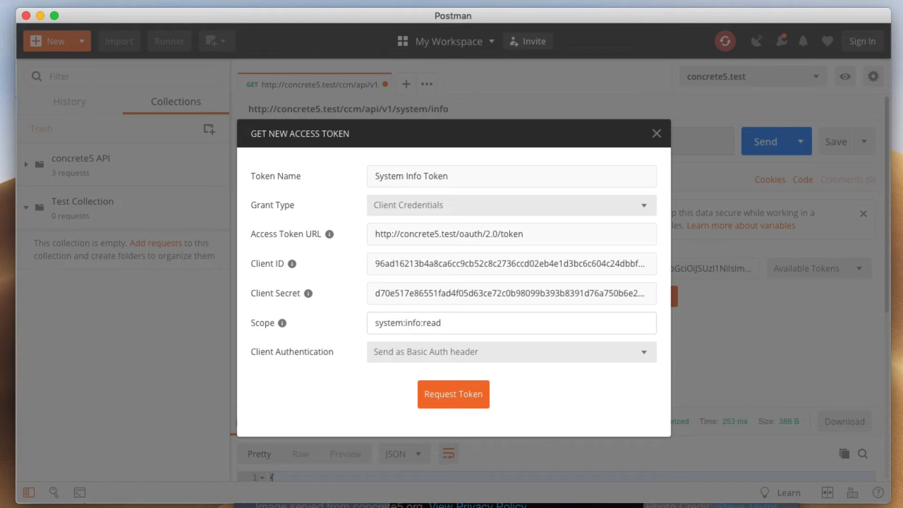
Request and apply the System Info Token, then resend to get 200 OK with version 8.5.2a1 data
left_click(456, 397)
scroll(518, 216, "down", 5)
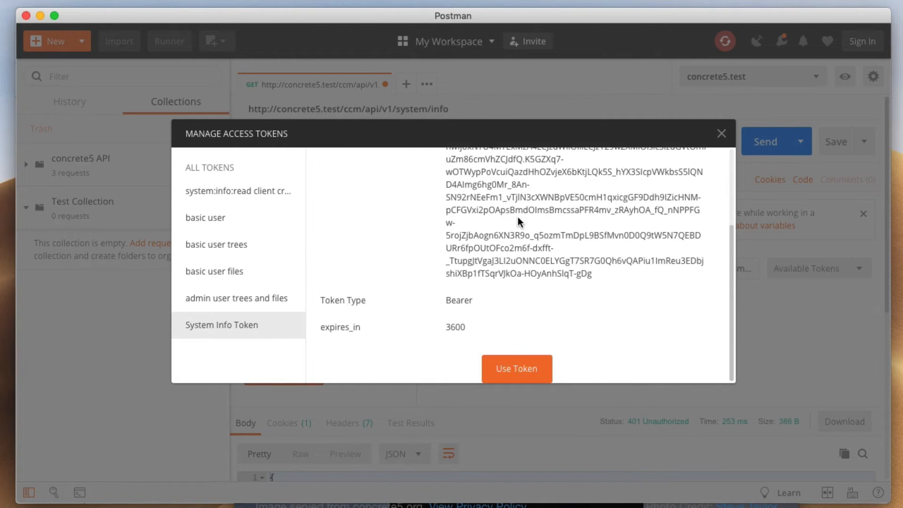
left_click(517, 368)
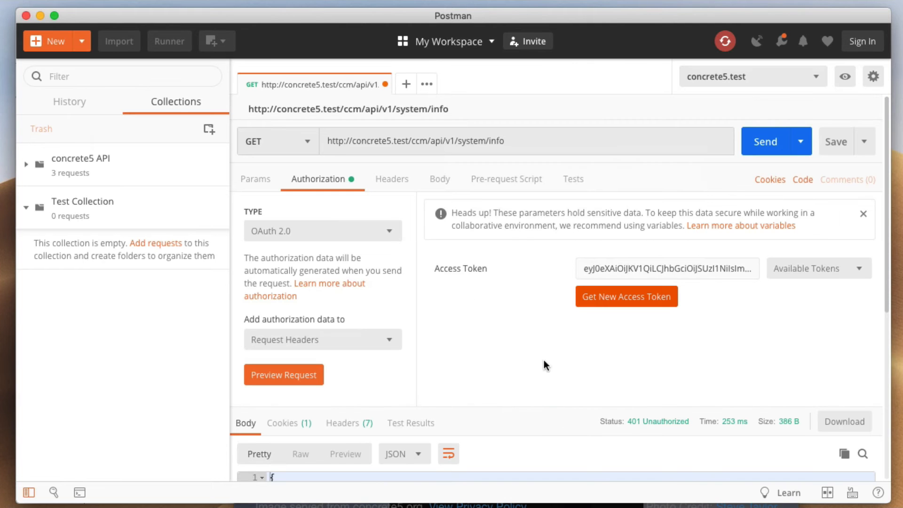
left_click(258, 181)
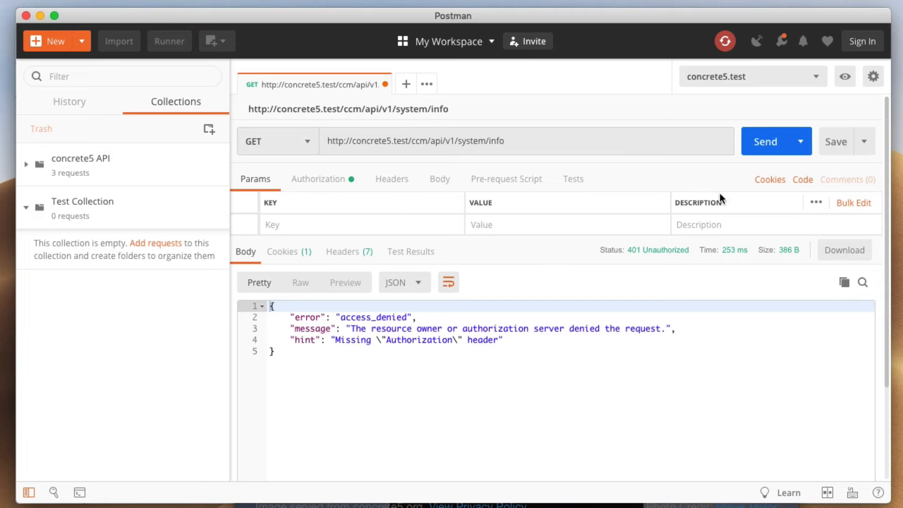
left_click(773, 141)
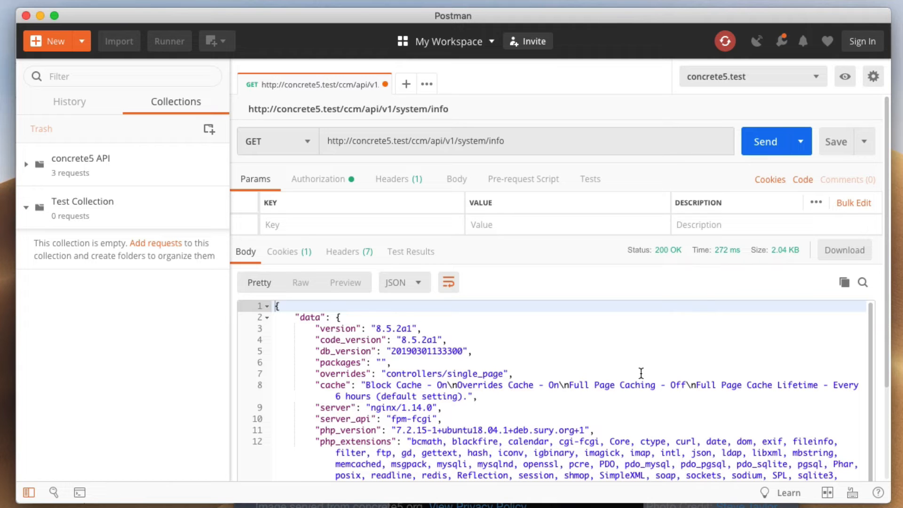
scroll(641, 373, "down", 5)
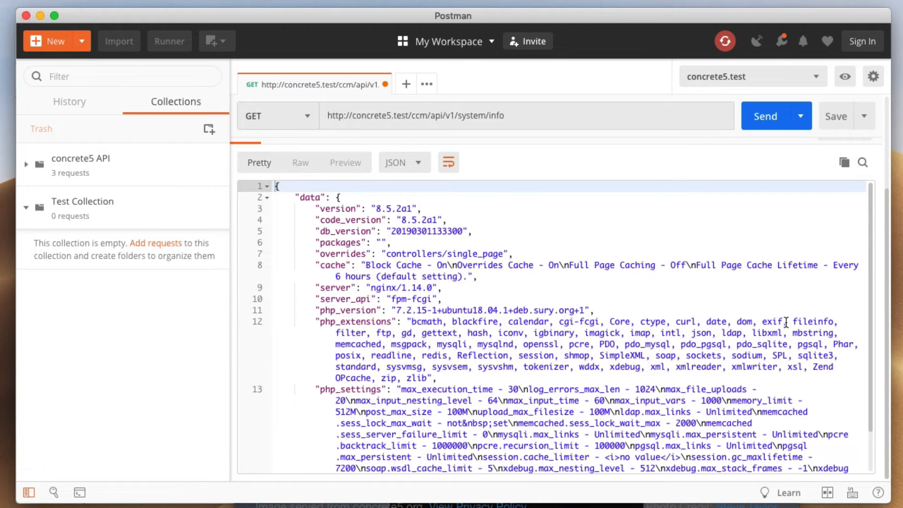
left_click_drag(447, 116, 599, 117)
type("v1/files")
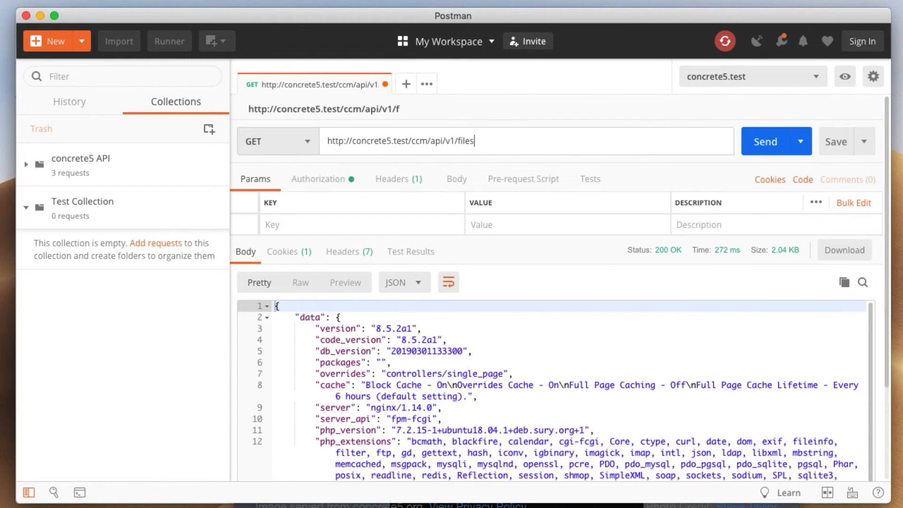
key("BackSpace")
type("/view/1")
key("BackSpace")
key("BackSpace")
key("BackSpace")
key("BackSpace")
key("BackSpace")
key("BackSpace")
left_click(762, 146)
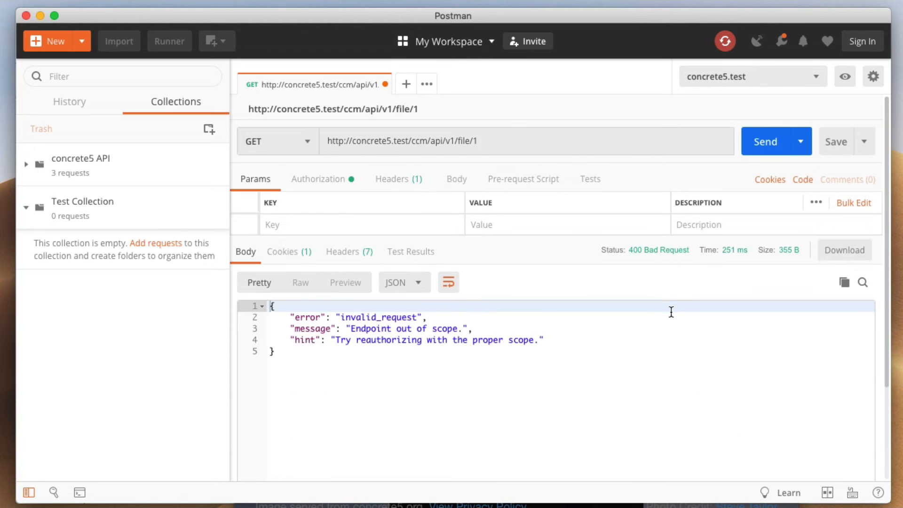
left_click(624, 359)
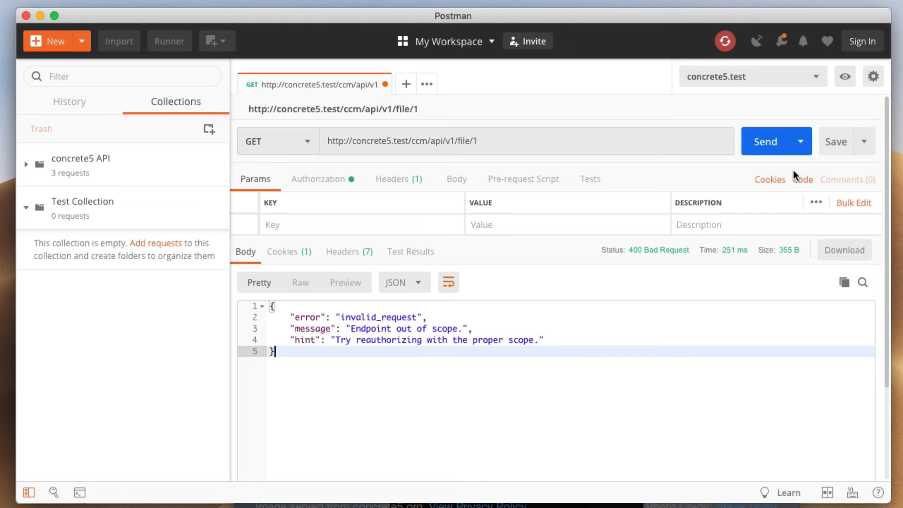
Get a new OAuth 2.0 access token with scope files:read and apply it to the request
left_click(332, 177)
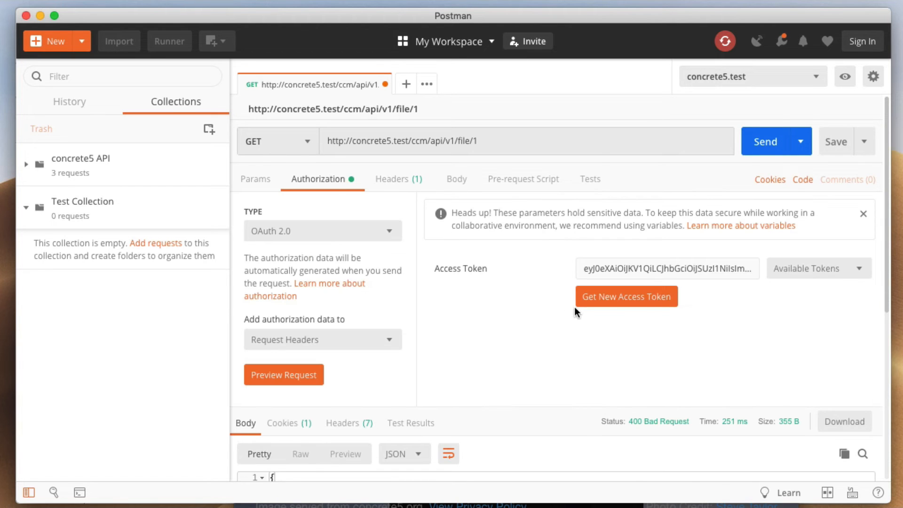
left_click(616, 303)
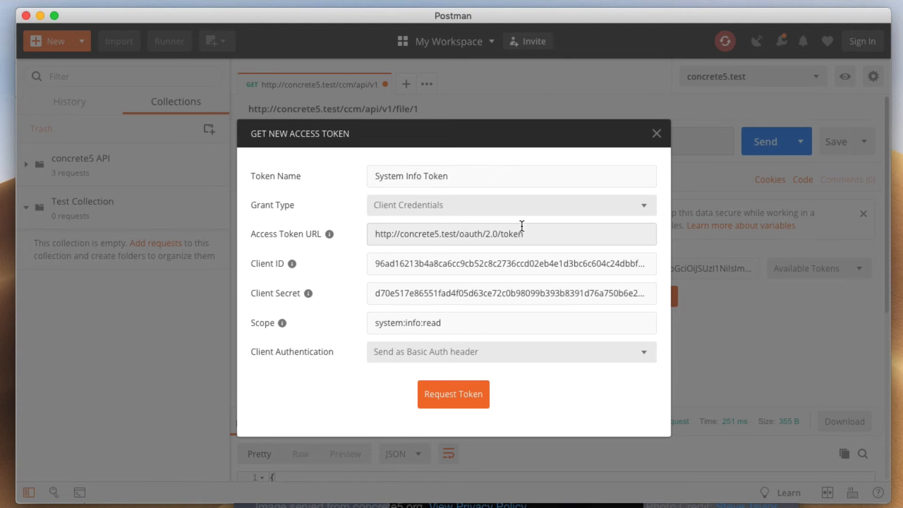
left_click(477, 323)
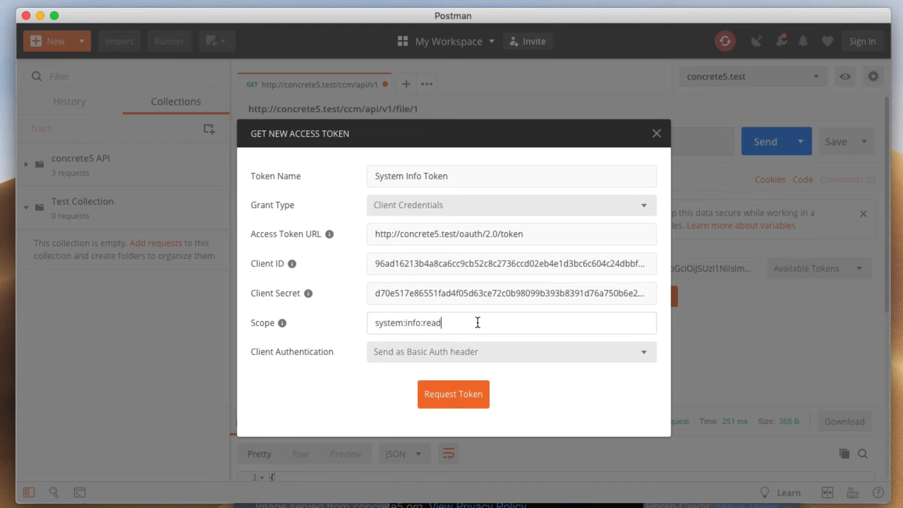
key("super+a")
type("files:read")
left_click(455, 394)
scroll(532, 313, "down", 5)
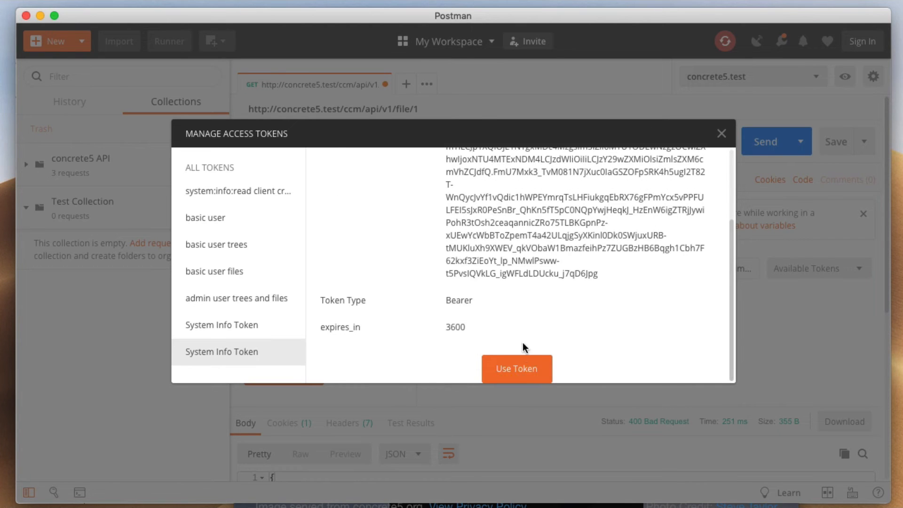
left_click(517, 368)
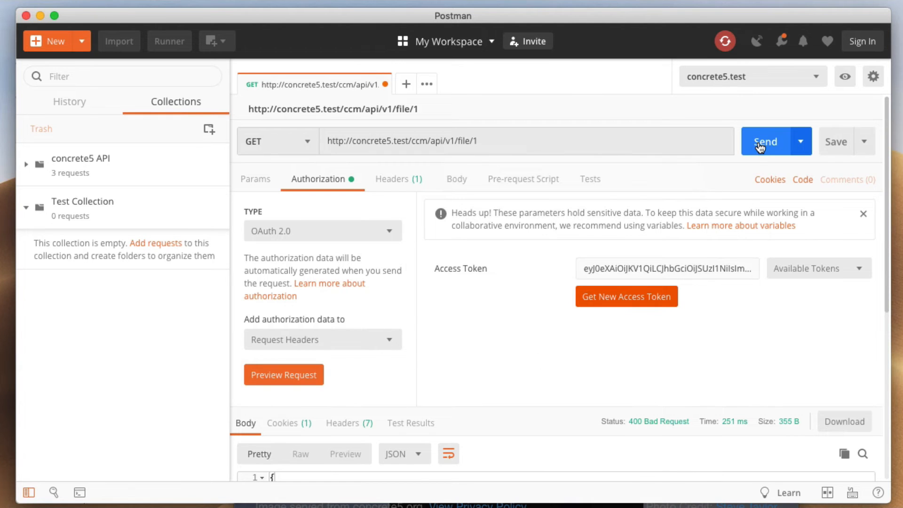
Resend the file/1 request with the new token, now returning 401 Unauthorized
left_click(760, 143)
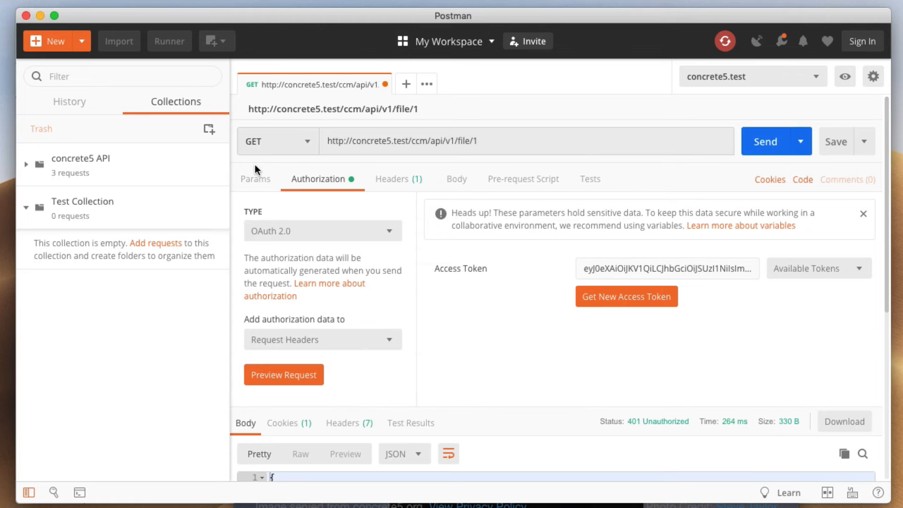
left_click(255, 179)
left_click(477, 340)
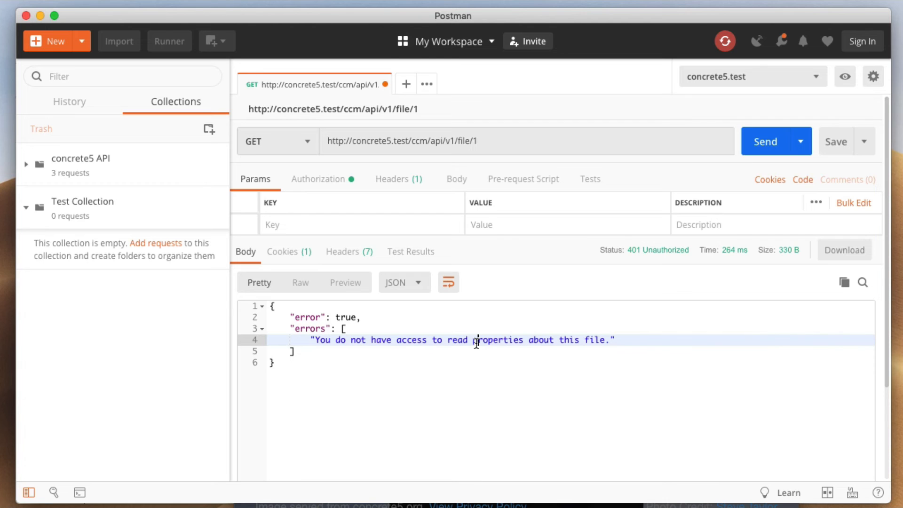
Request a files:read token using the Authorization Code grant type, opening the concrete5 sign-in page
left_click(321, 183)
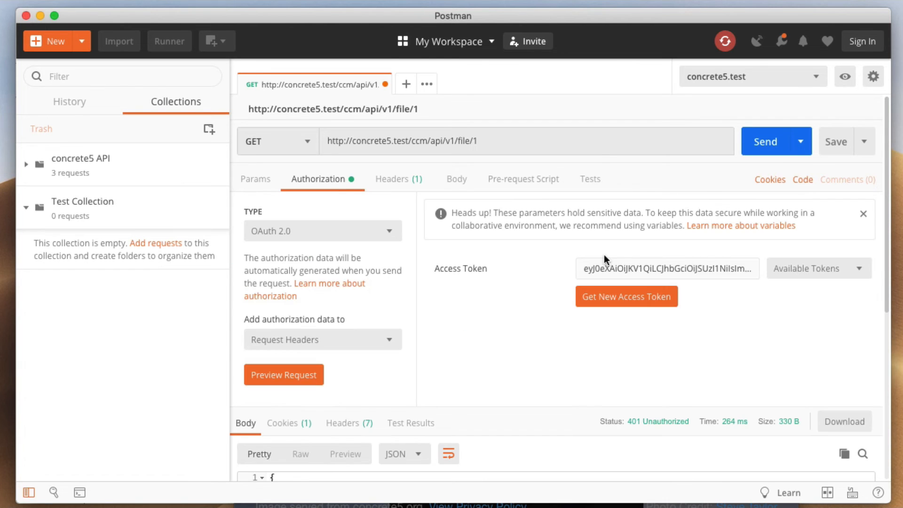
left_click(633, 297)
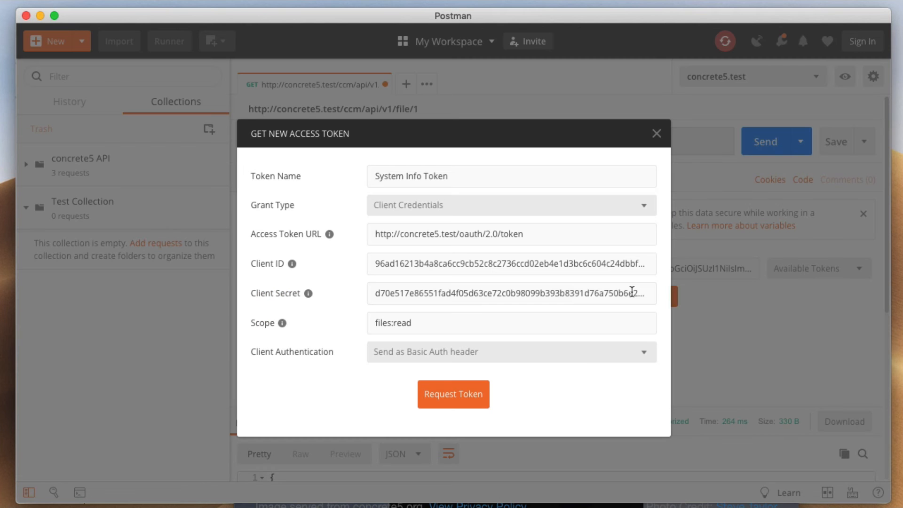
left_click(490, 208)
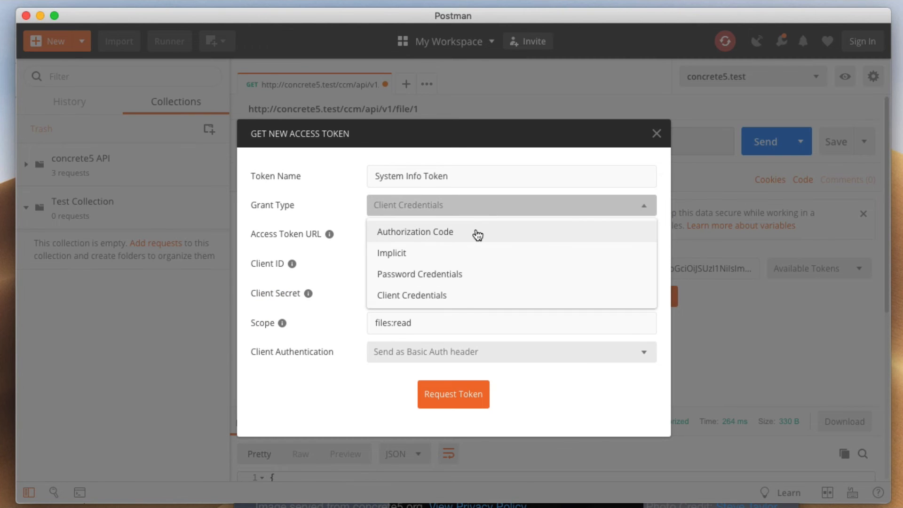
left_click(478, 235)
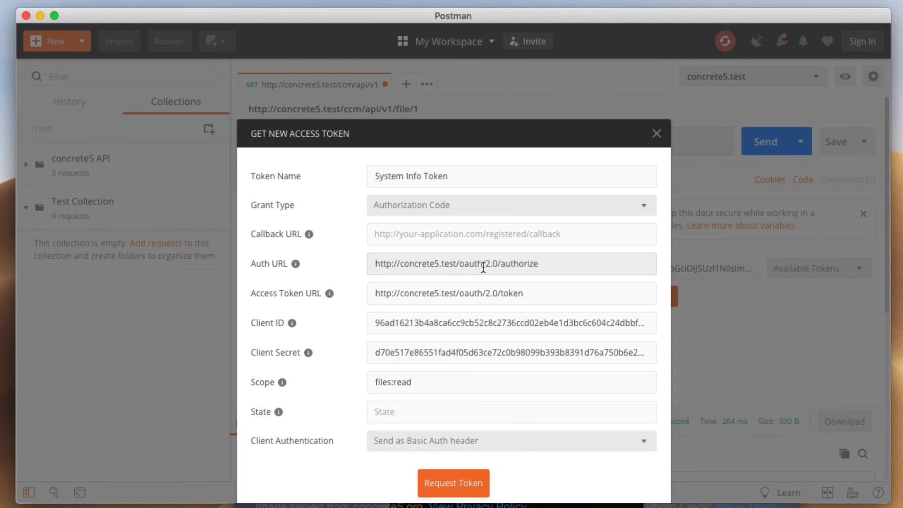
left_click(425, 381)
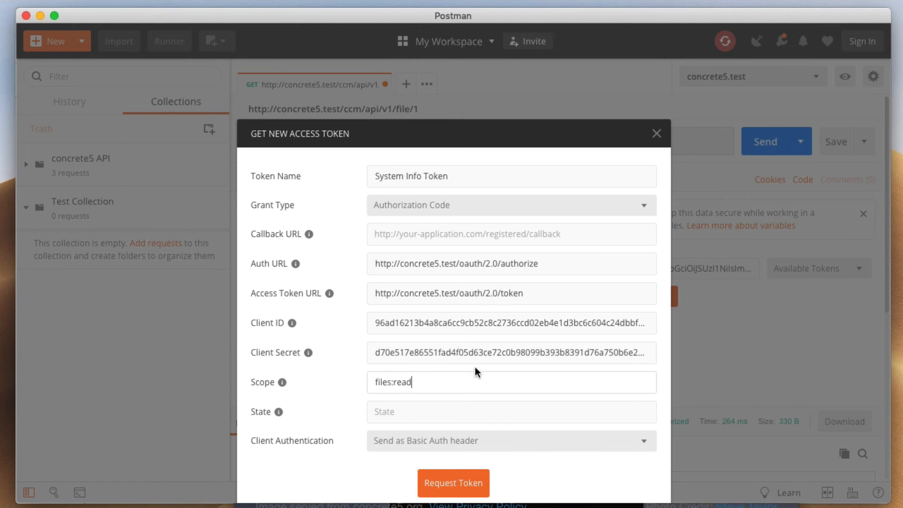
left_click(455, 483)
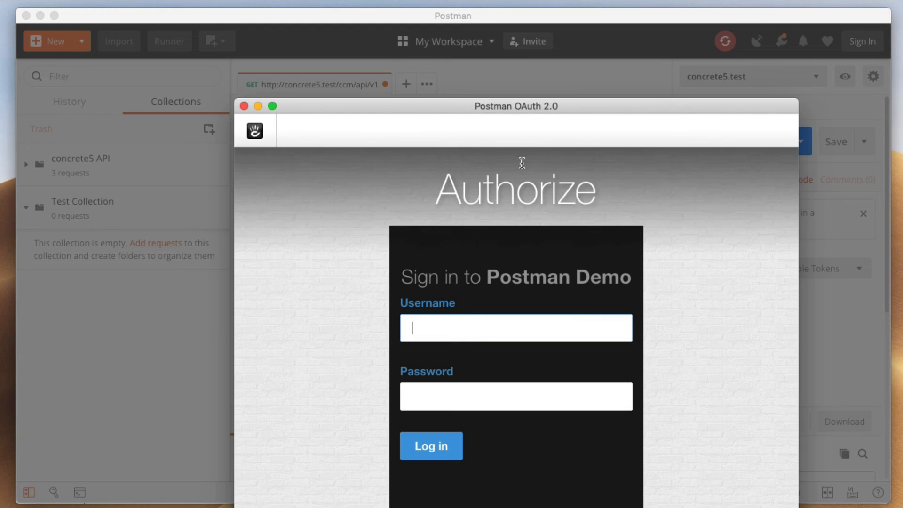
Log in to the concrete5 authorization window with the admin username and password
left_click_drag(527, 105, 496, 64)
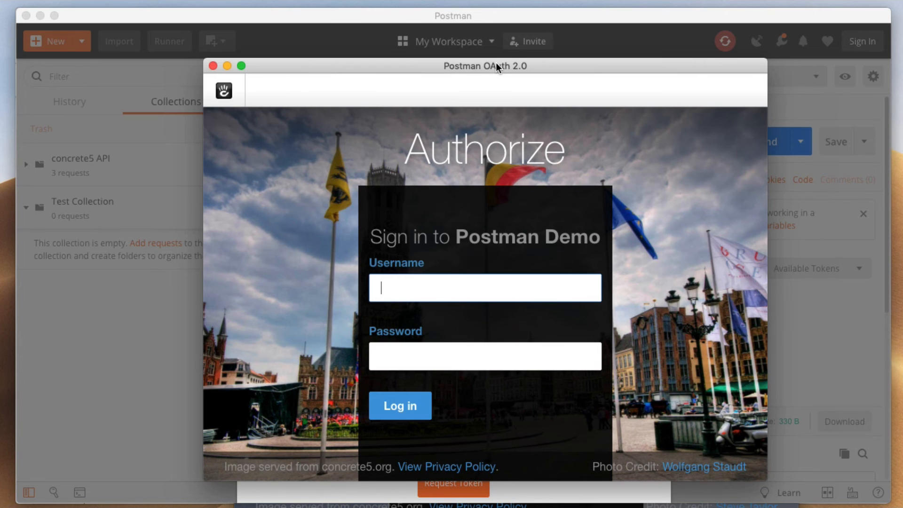
type("admin")
key("Tab")
type("concrete5")
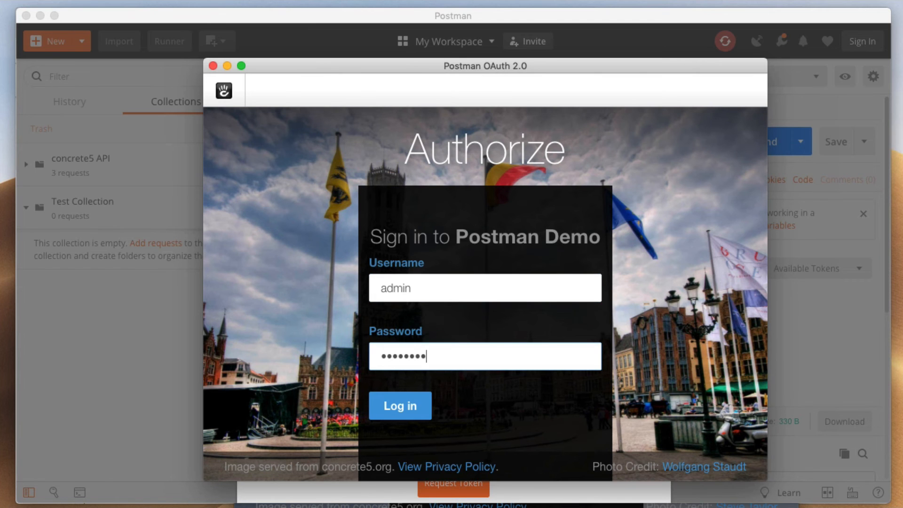
key("Return")
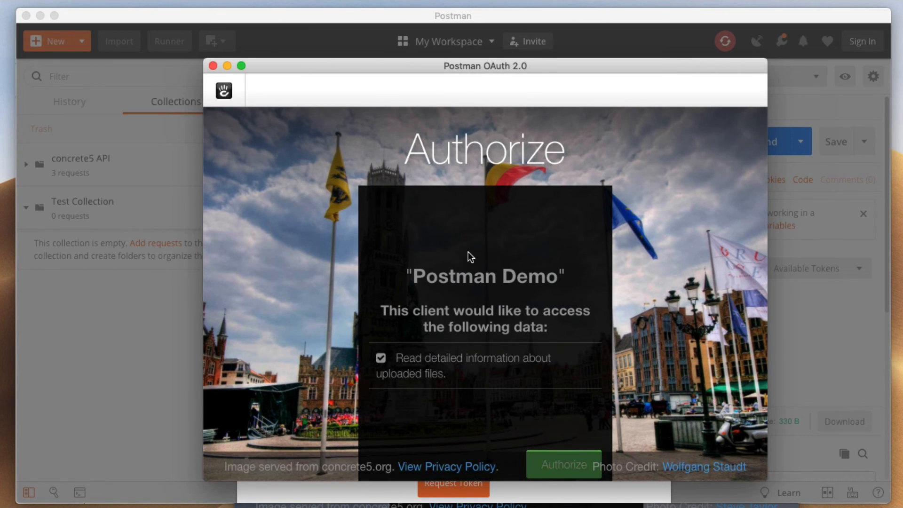
scroll(467, 252, "down", 1)
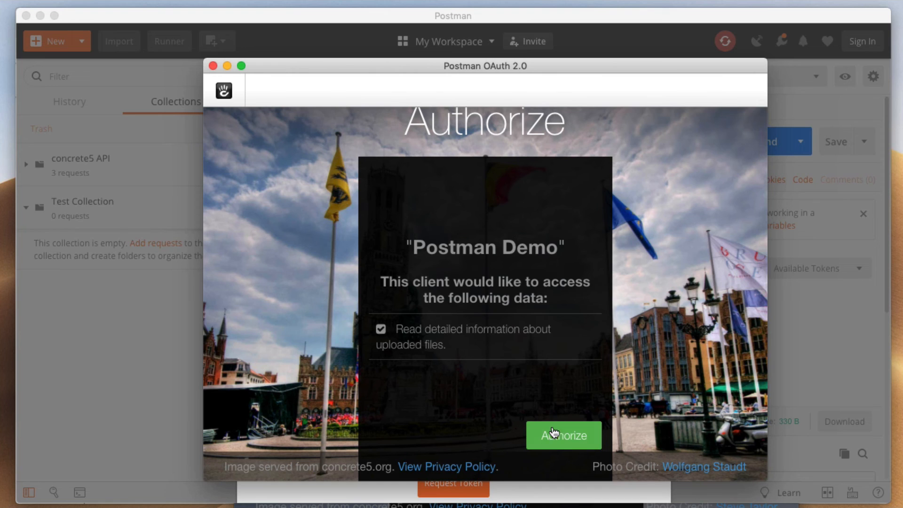
Authorize Postman Demo, apply the issued token, and resend the file/1 request for a 200 OK
left_click(578, 429)
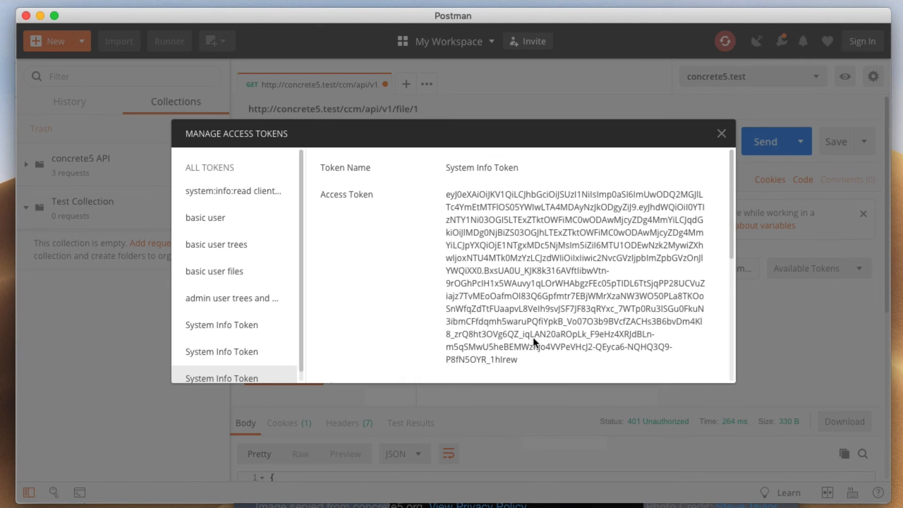
scroll(566, 207, "down", 5)
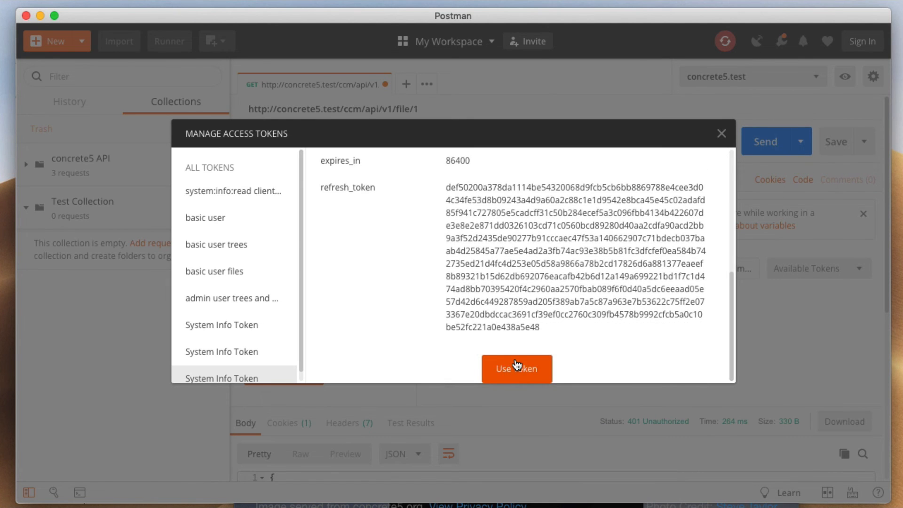
left_click(517, 364)
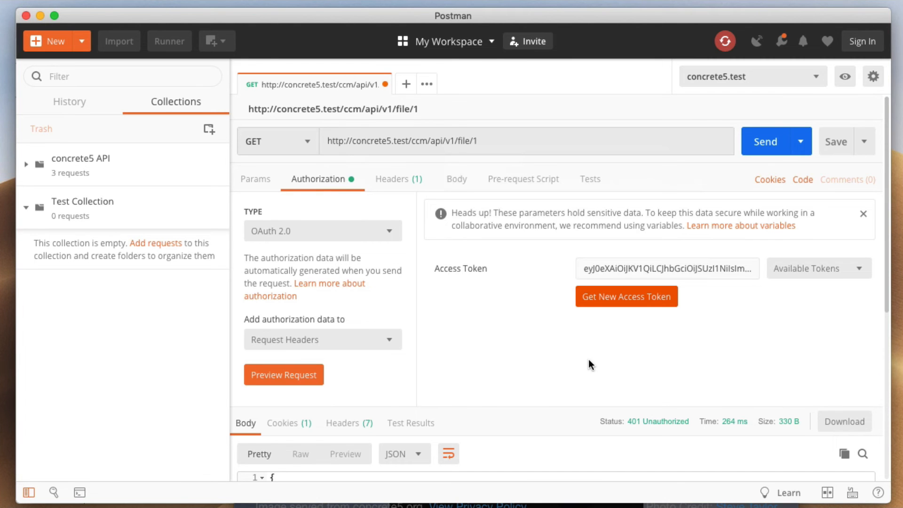
scroll(589, 365, "down", 2)
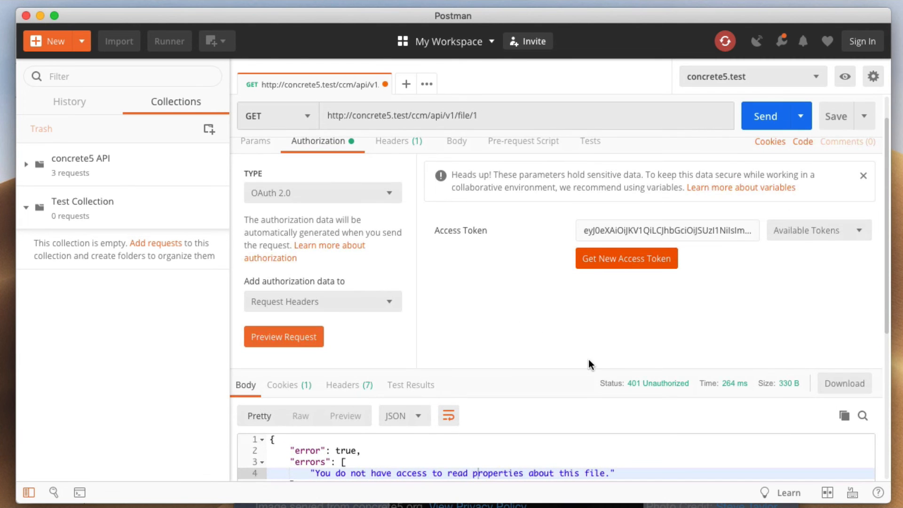
left_click(254, 141)
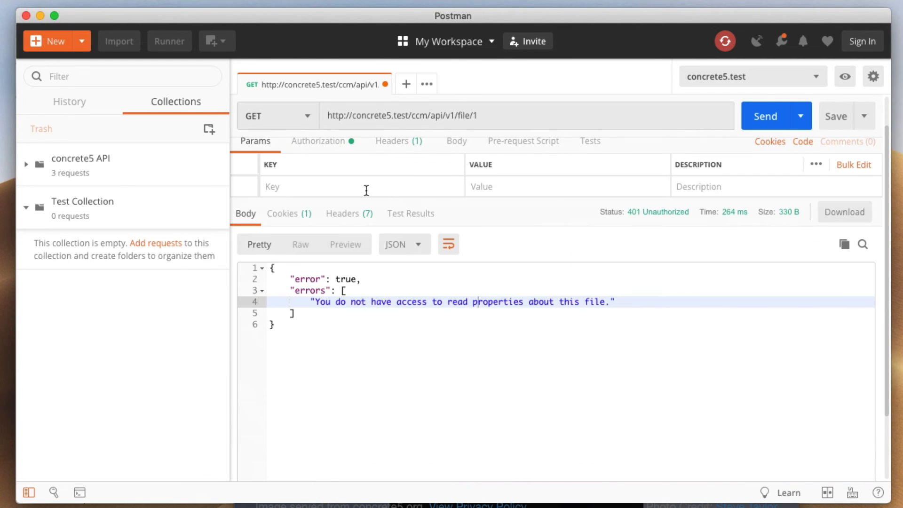
left_click(767, 117)
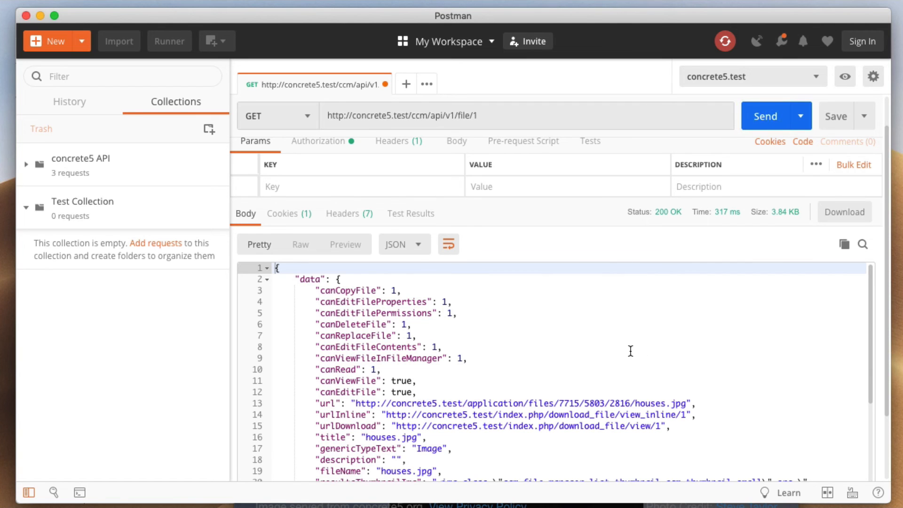